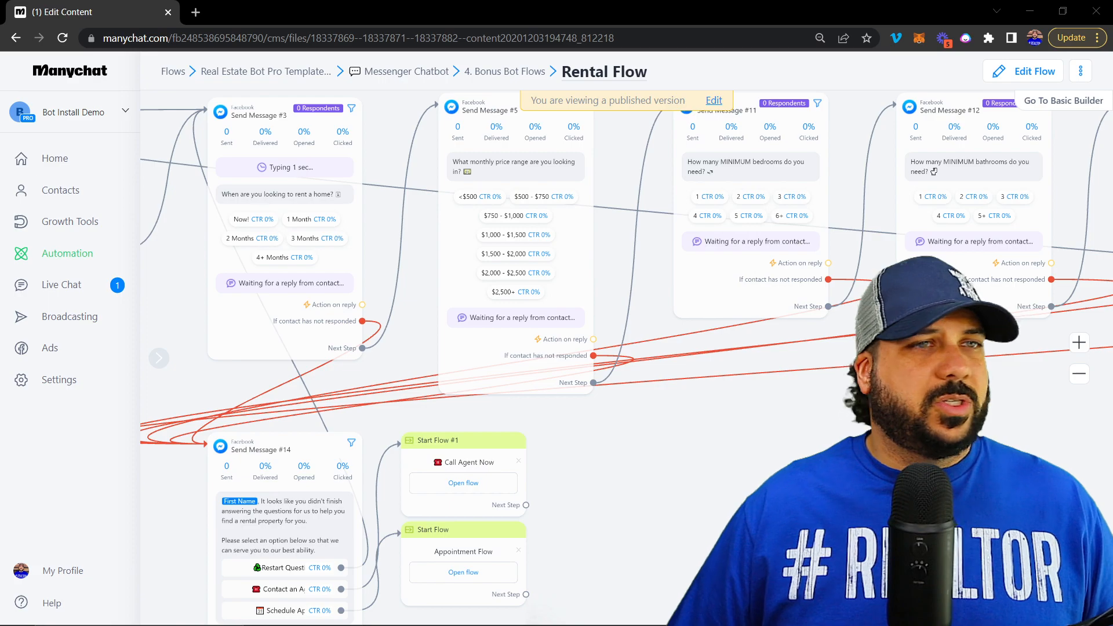
Examine the published Rental Flow from its starting step through Send Message #2, Actions #3 and the rental question messages
scroll(623, 478, "down", 3)
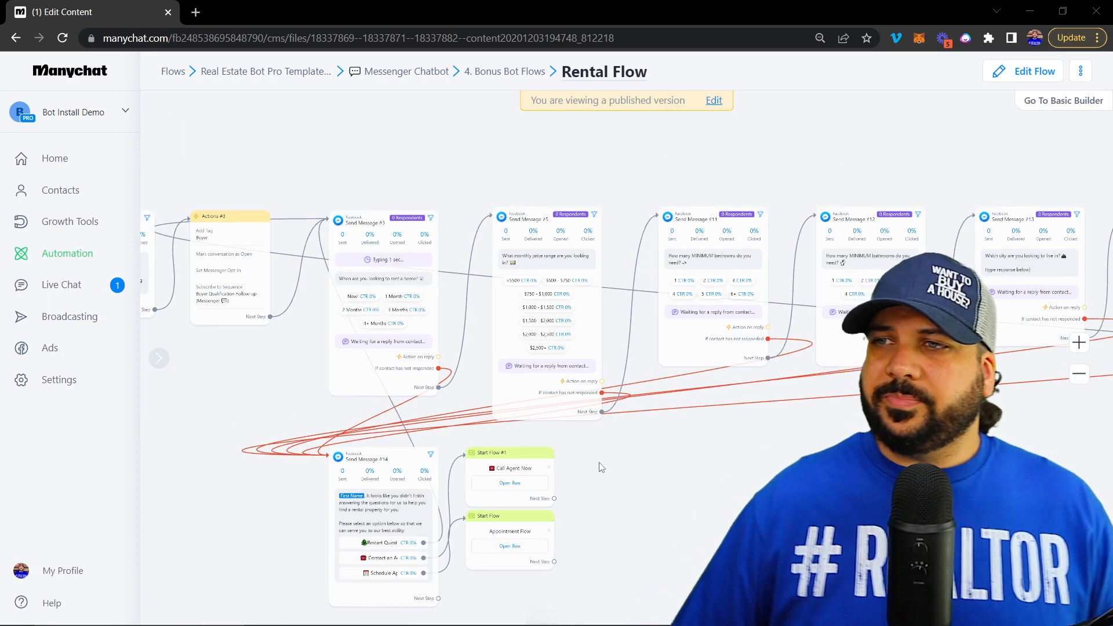
left_click_drag(298, 167, 525, 127)
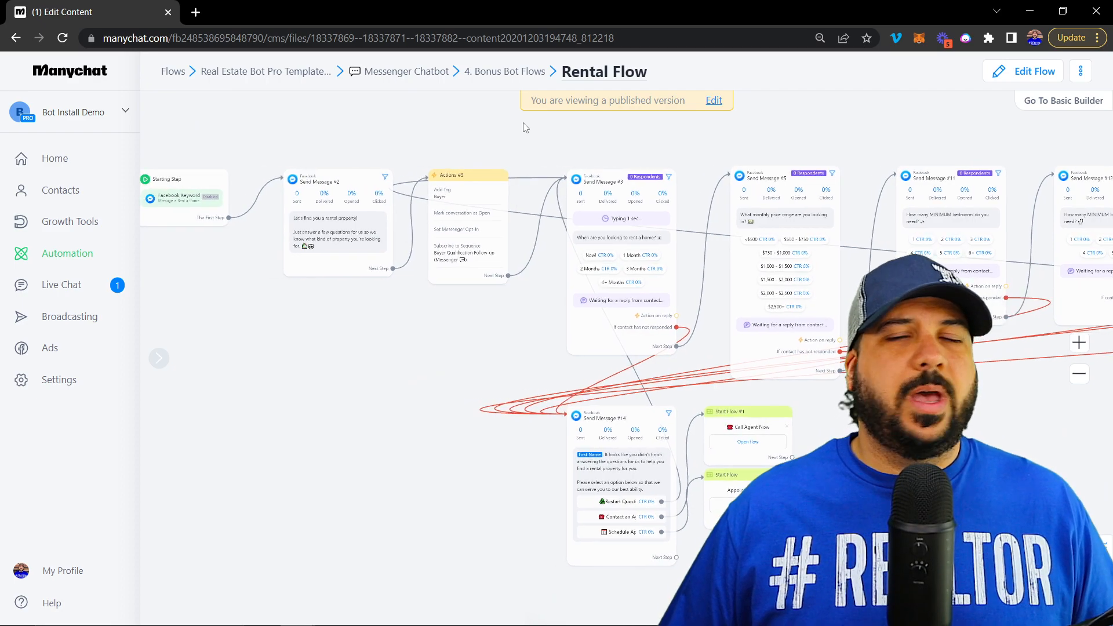
scroll(487, 137, "up", 2)
scroll(412, 142, "up", 2)
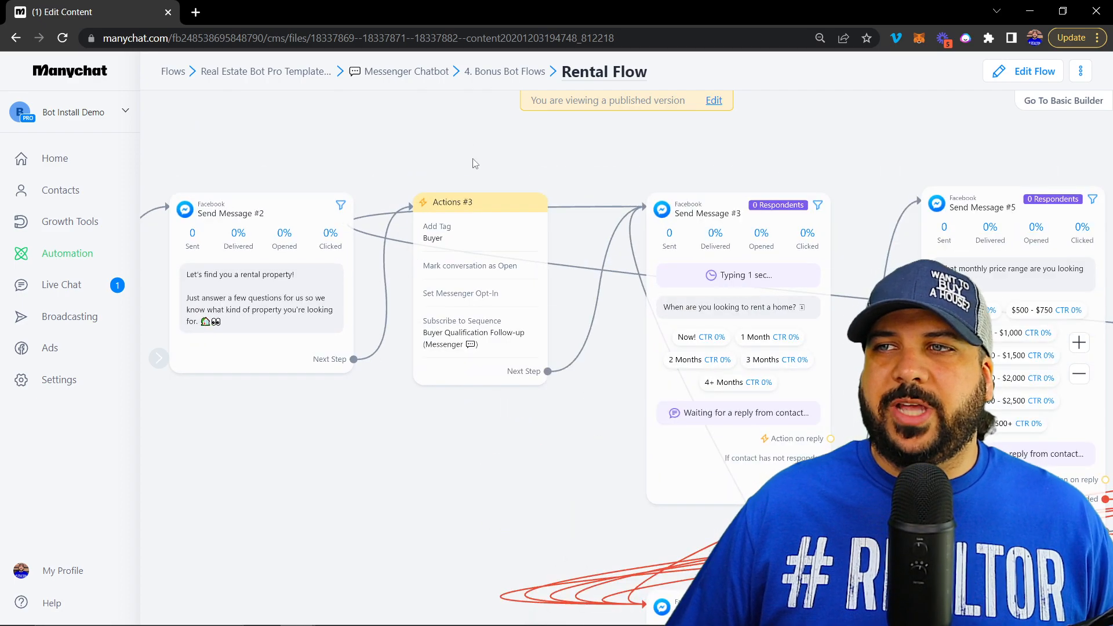
scroll(483, 153, "up", 2)
left_click_drag(538, 145, 497, 127)
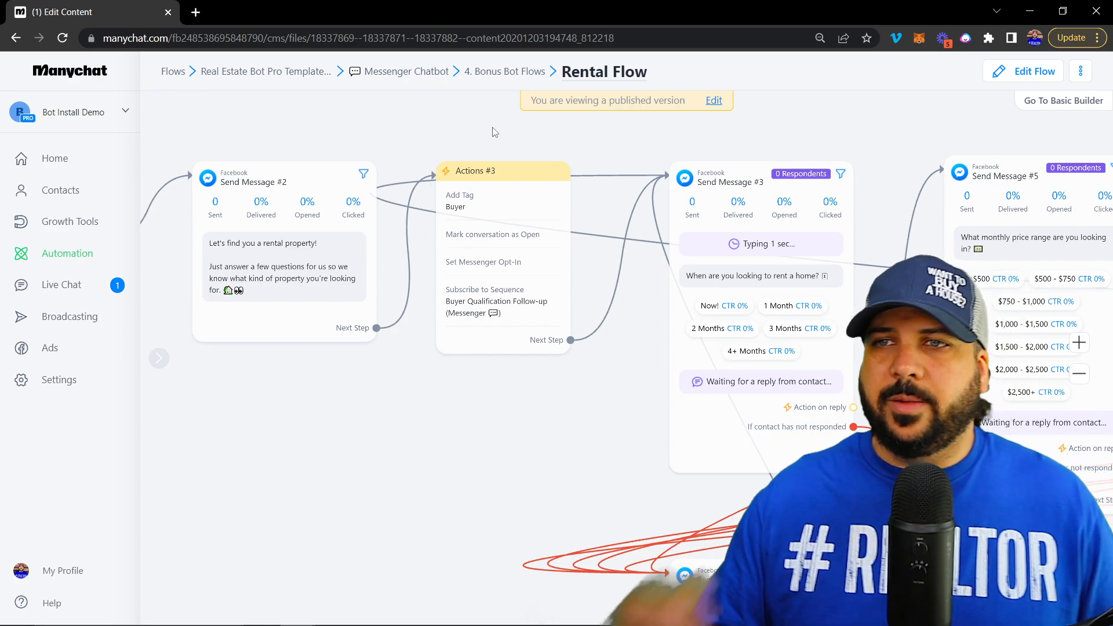
left_click_drag(284, 126, 508, 108)
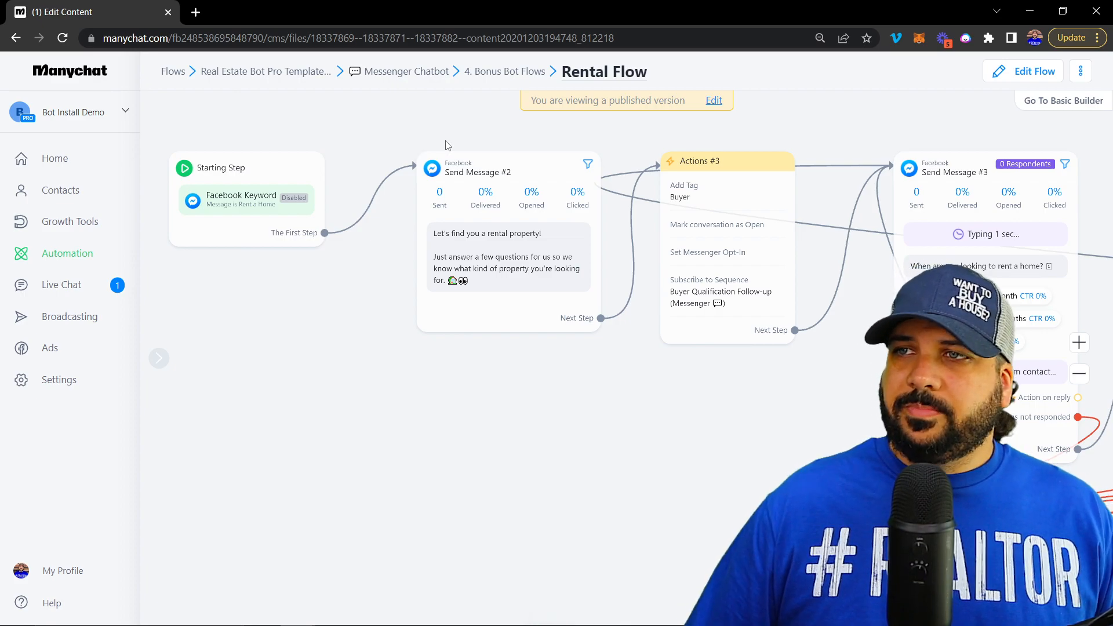
scroll(448, 142, "up", 1)
scroll(496, 139, "up", 1)
left_click_drag(681, 136, 519, 117)
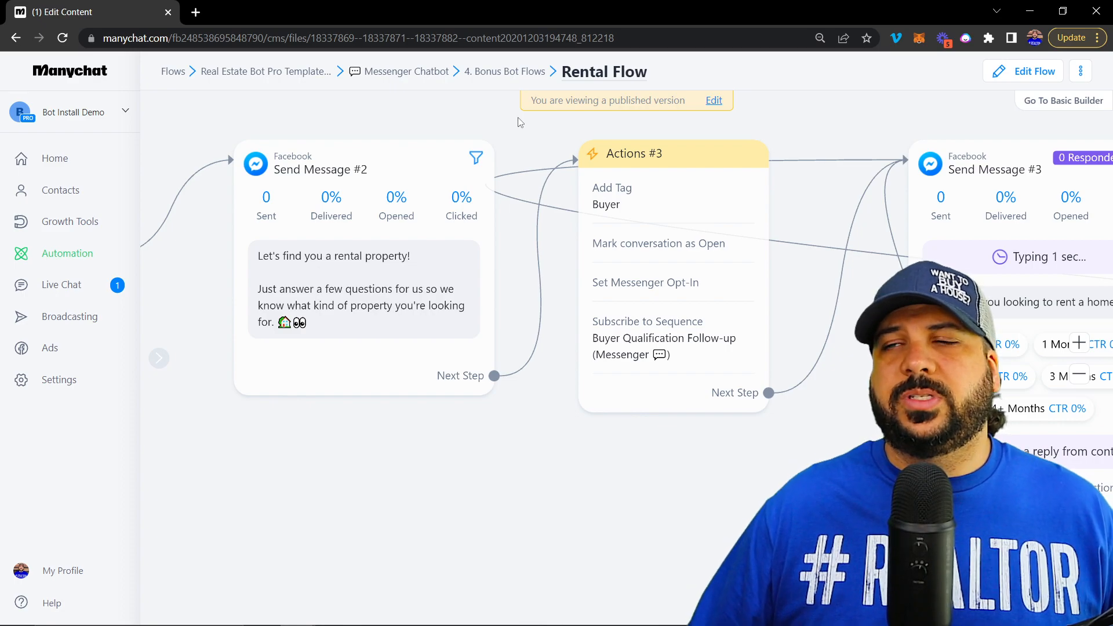
Switch the Rental Flow to editing and open the welcome text of Send Message #2
left_click(1022, 71)
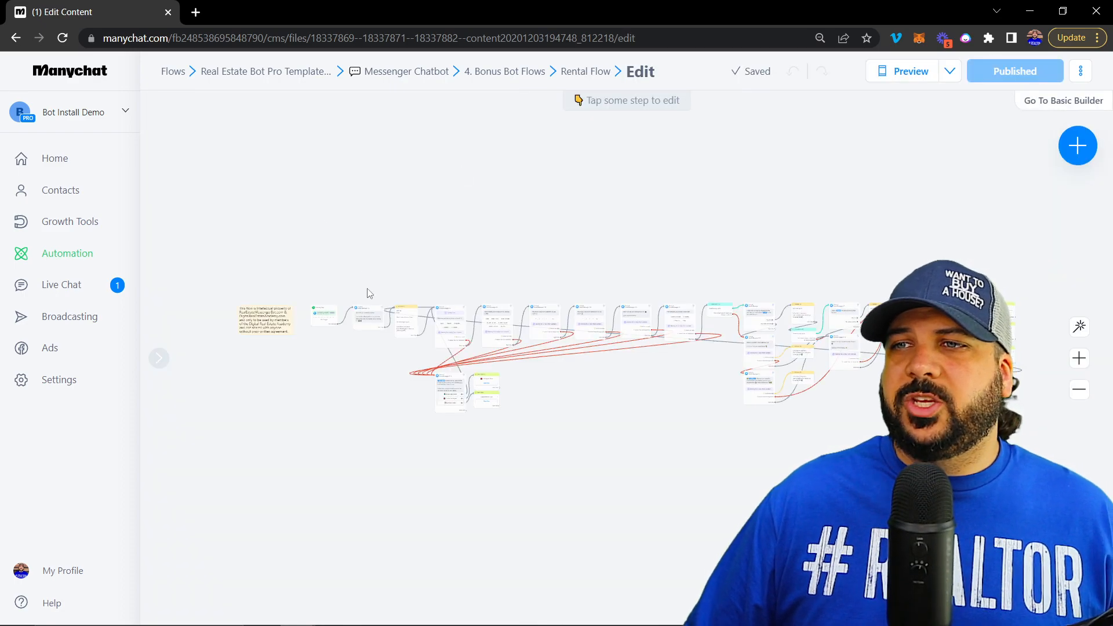
scroll(367, 289, "up", 5)
left_click_drag(404, 336, 415, 120)
left_click(400, 230)
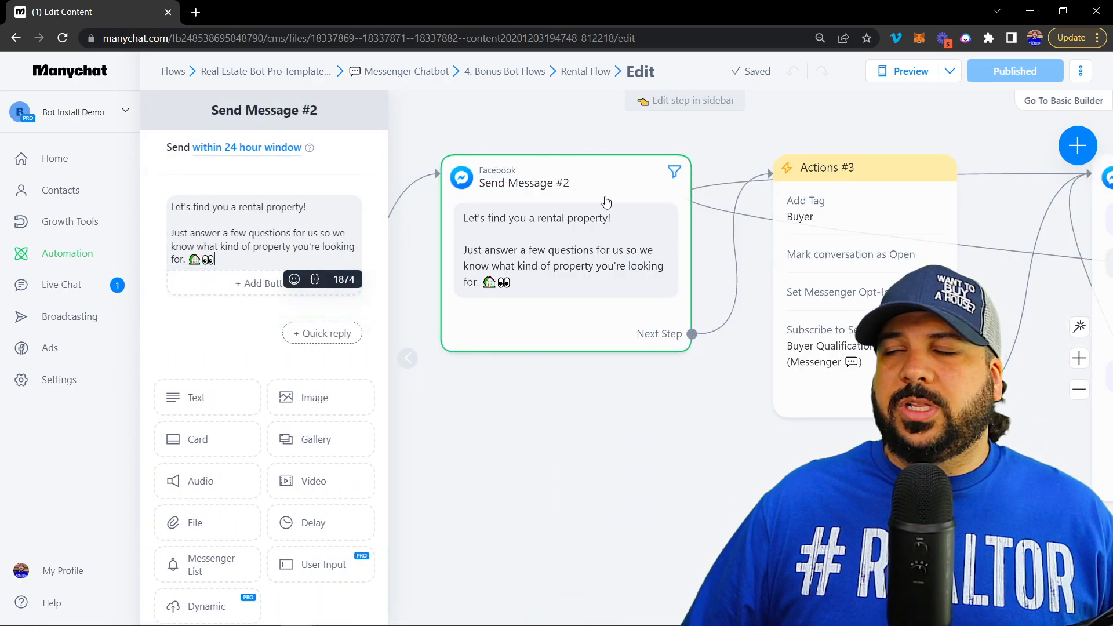
left_click(239, 232)
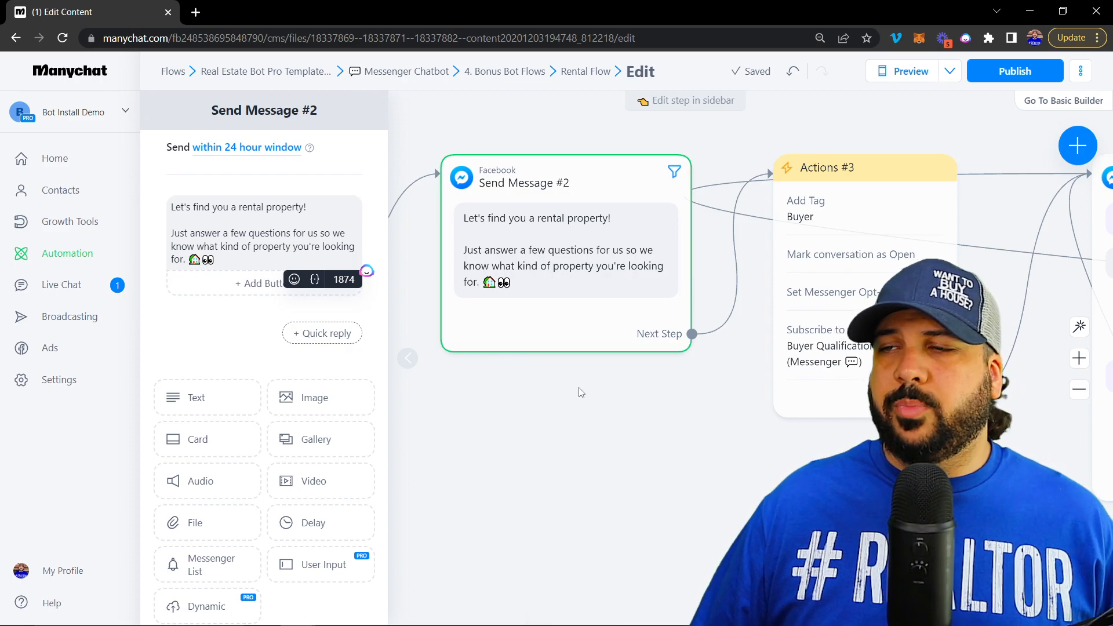
Look through the step types that can be added and open the action list of Actions #3
left_click_drag(736, 423, 540, 430)
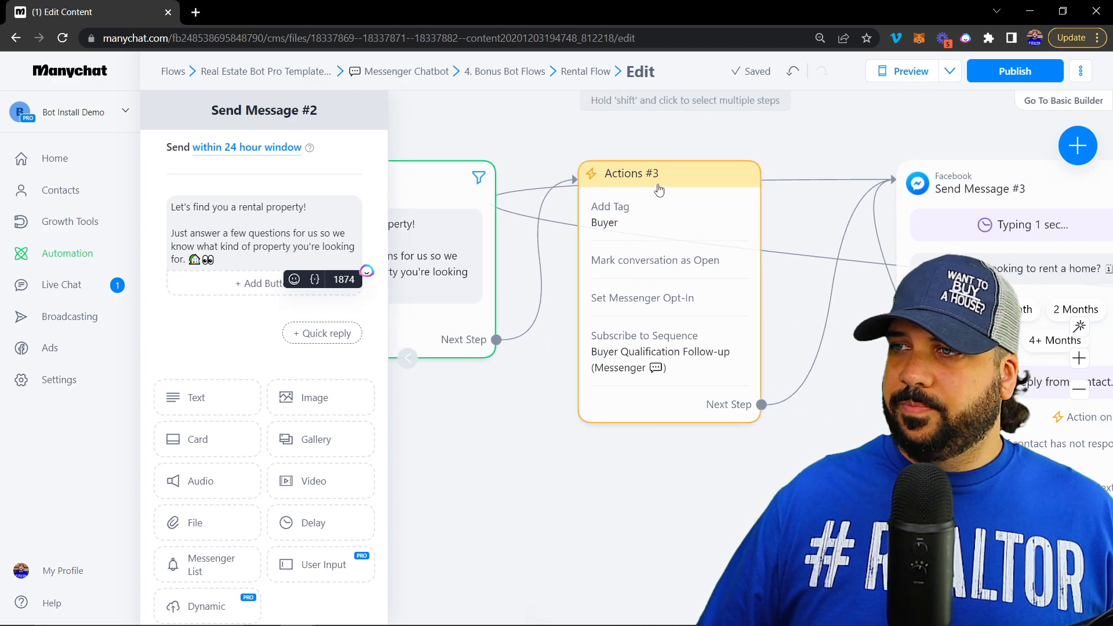
left_click(1085, 146)
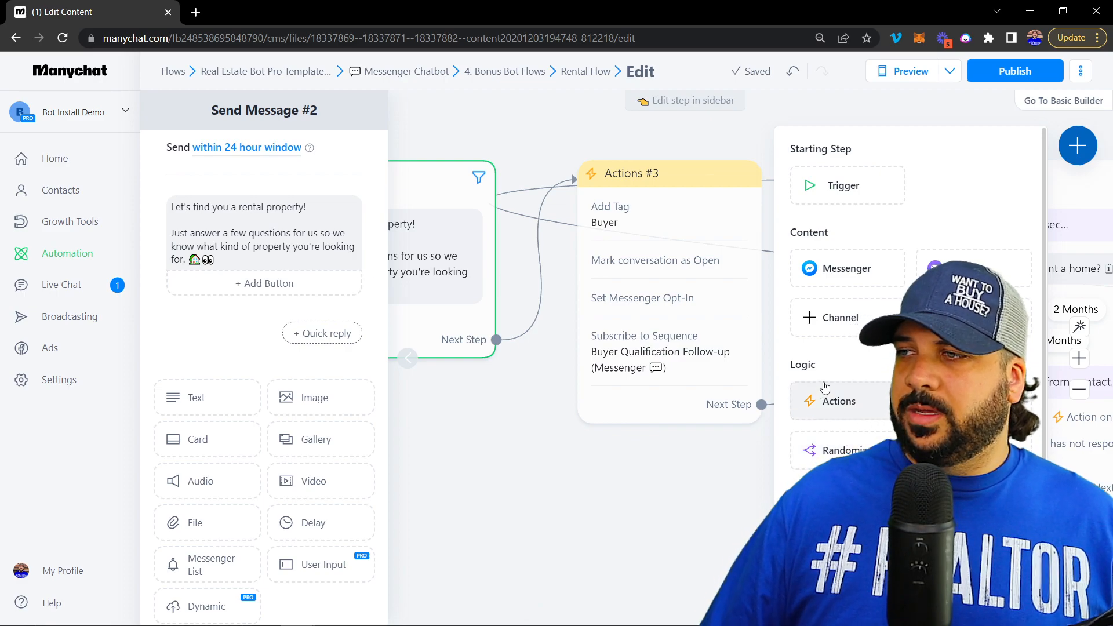
left_click(647, 222)
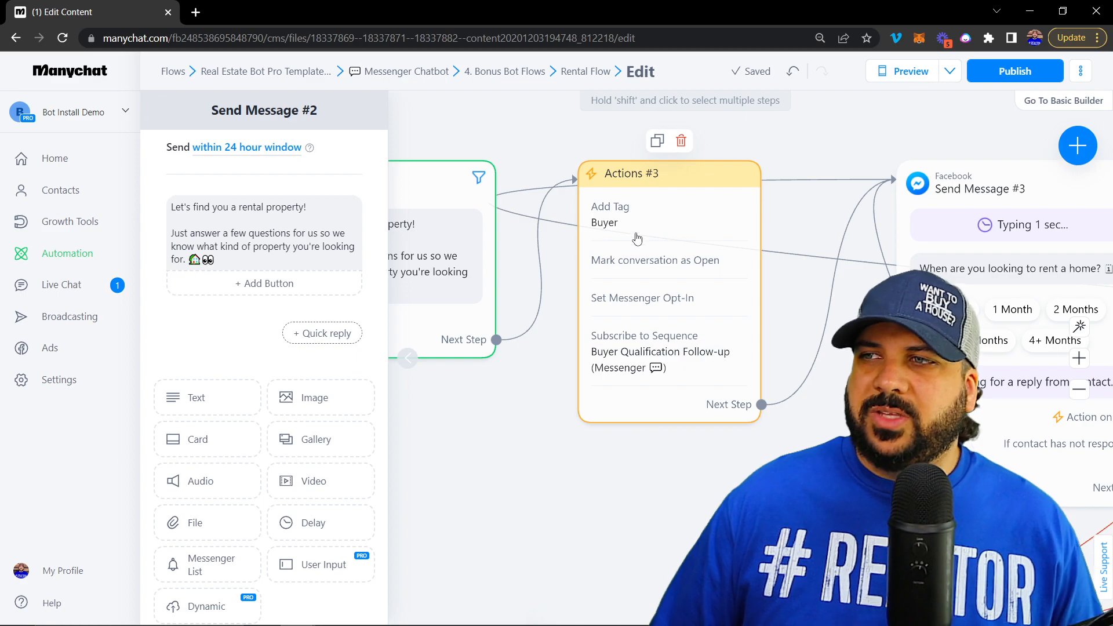
left_click(643, 263)
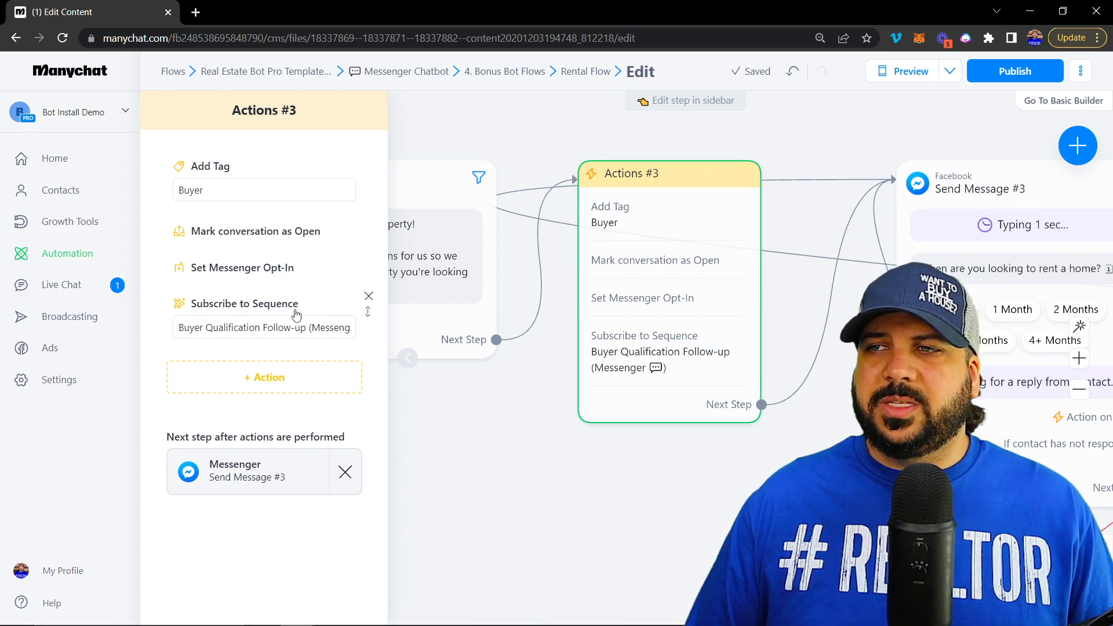
Open Send Message #3 and check the typing delay that precedes its question
left_click_drag(805, 467, 679, 415)
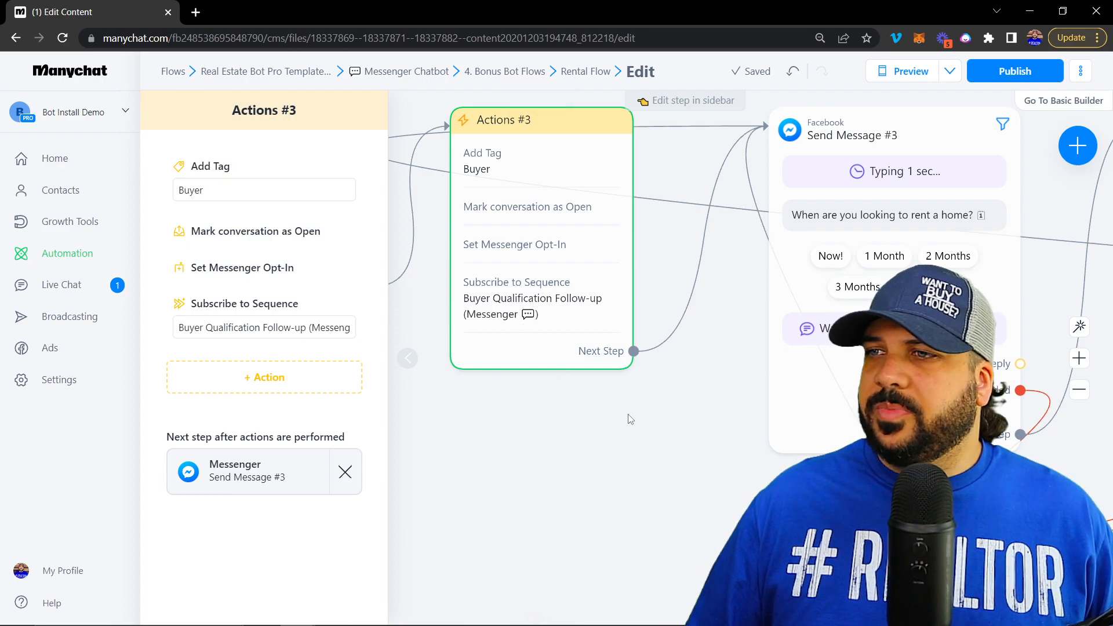
left_click_drag(614, 412, 427, 446)
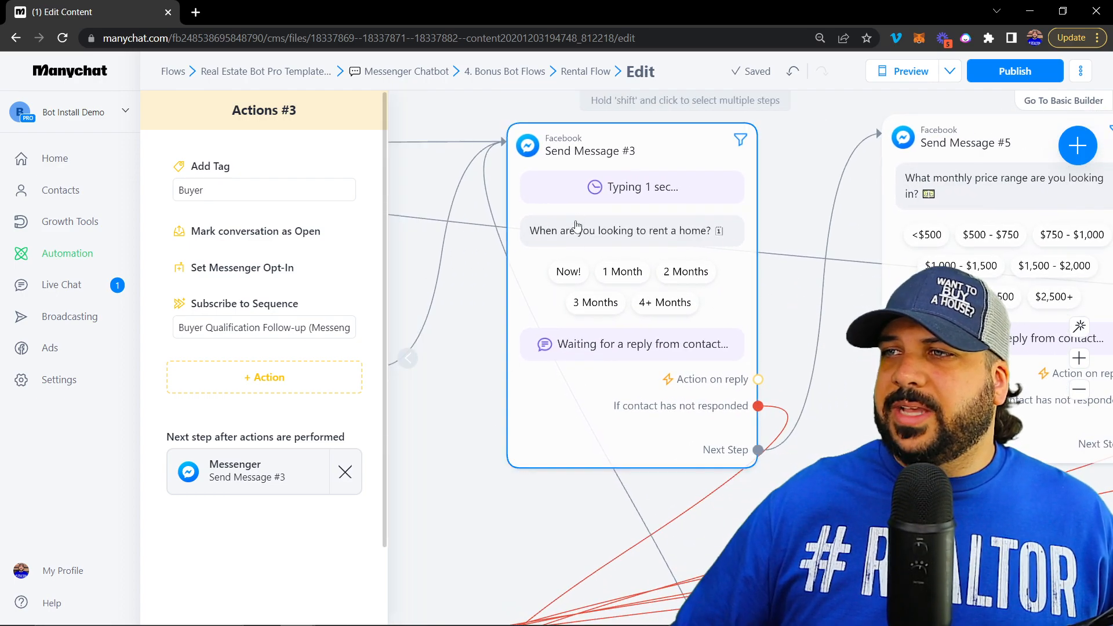
left_click(634, 186)
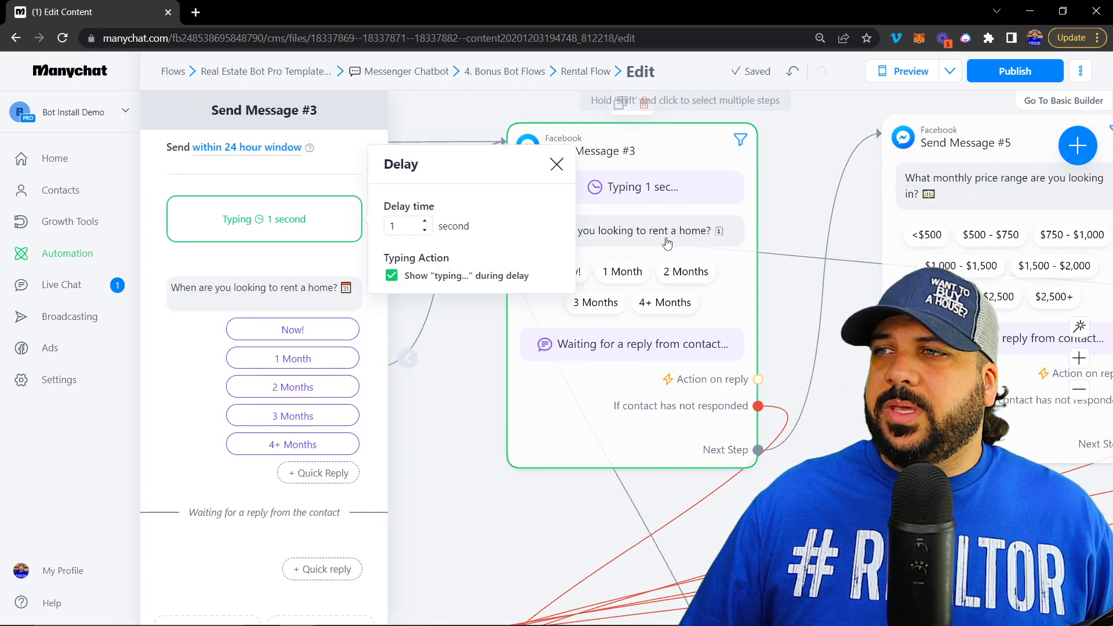
left_click(187, 264)
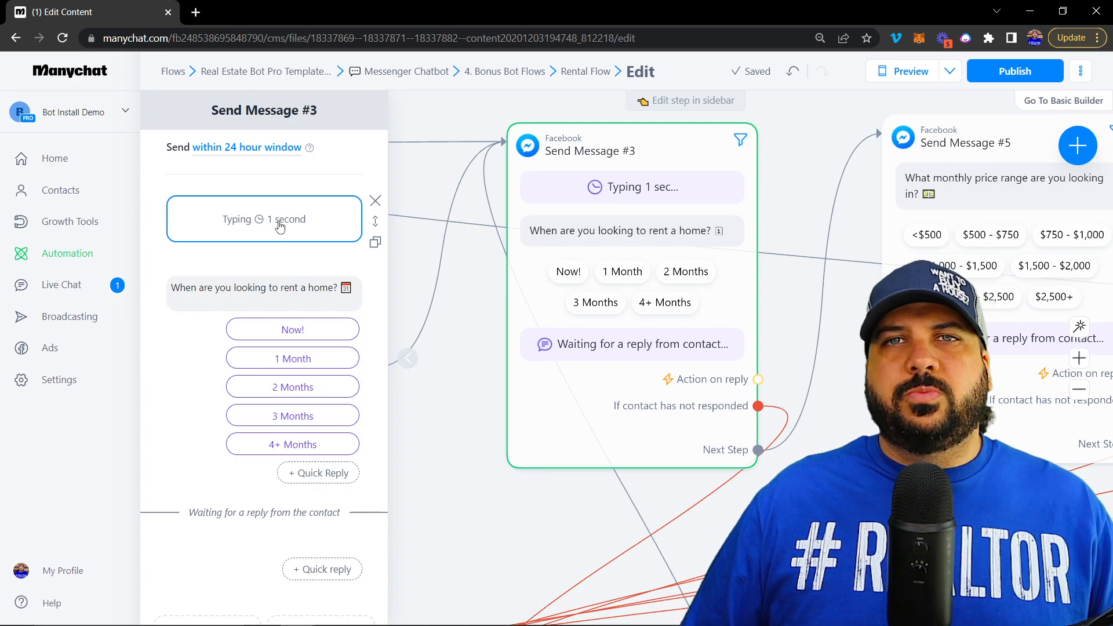
Open the user input settings of "When are you looking to rent a home?" and review its reply type, custom field and no-response options
left_click(197, 298)
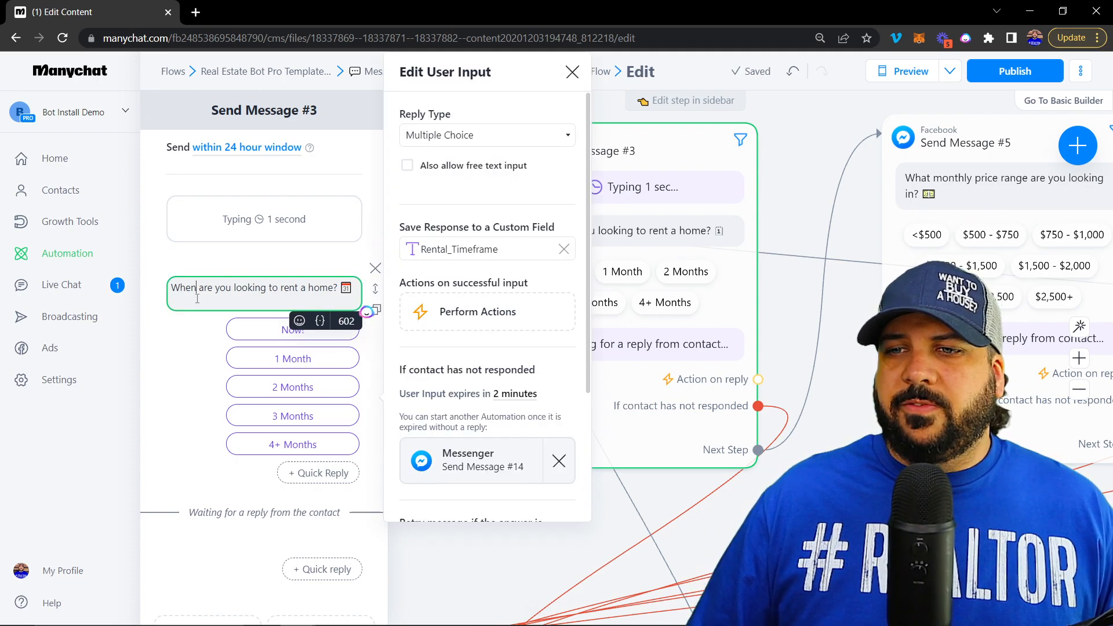
scroll(199, 300, "down", 1)
scroll(200, 301, "down", 3)
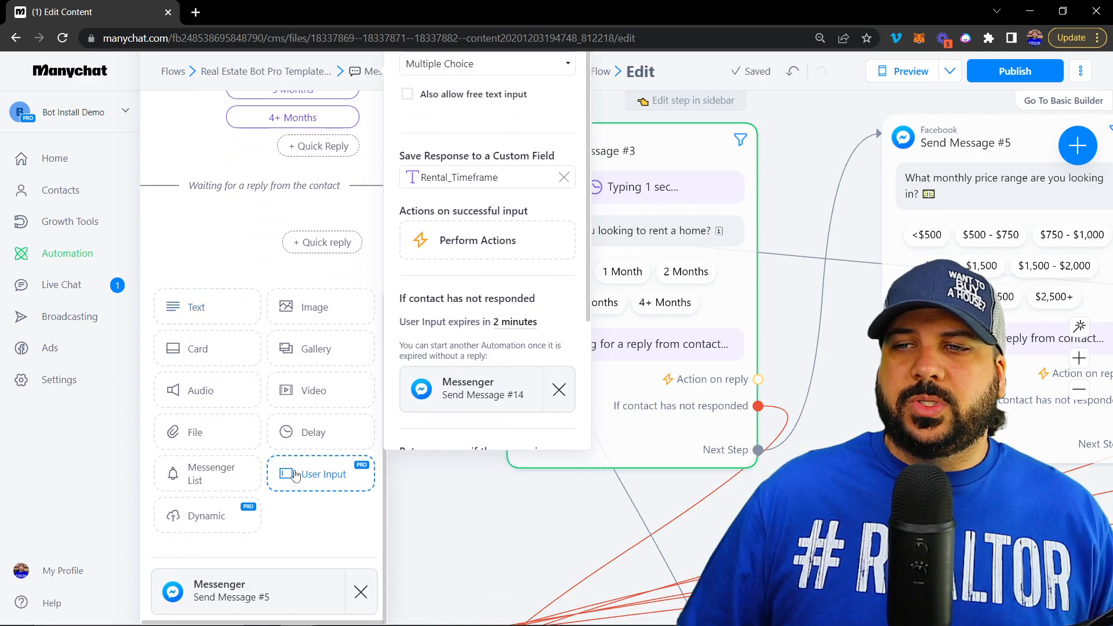
scroll(295, 388, "up", 3)
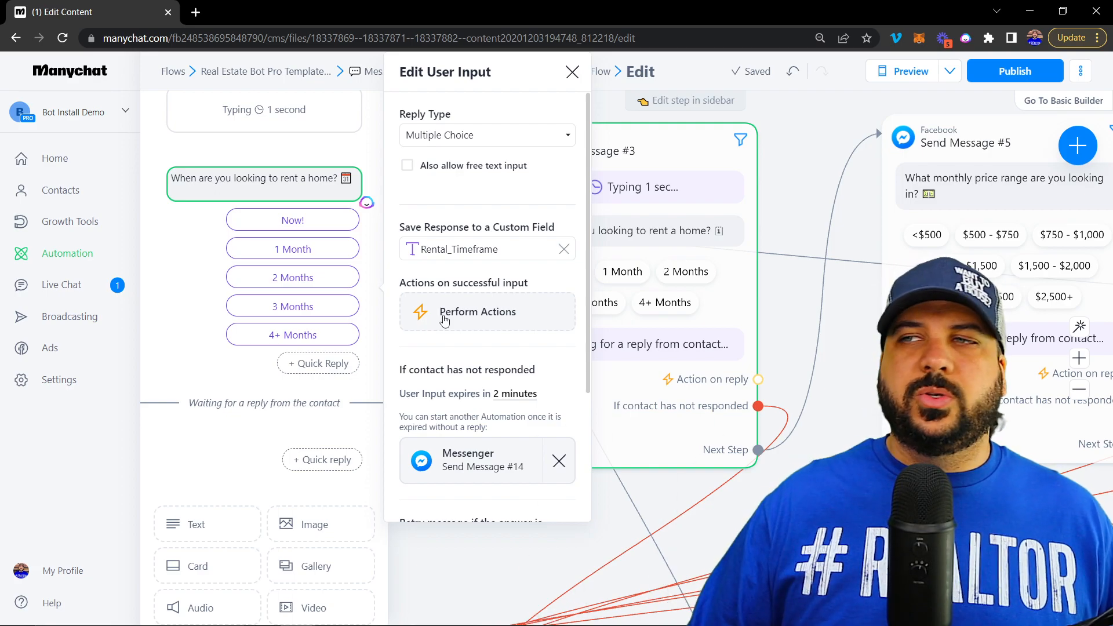
scroll(484, 368, "down", 3)
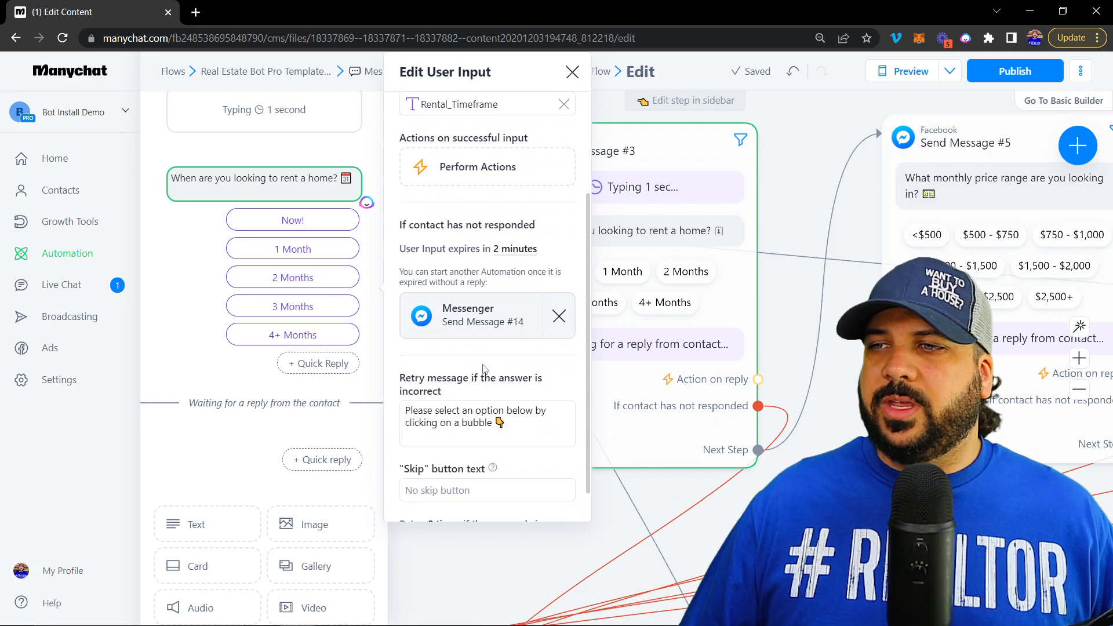
scroll(479, 364, "up", 3)
scroll(480, 364, "down", 3)
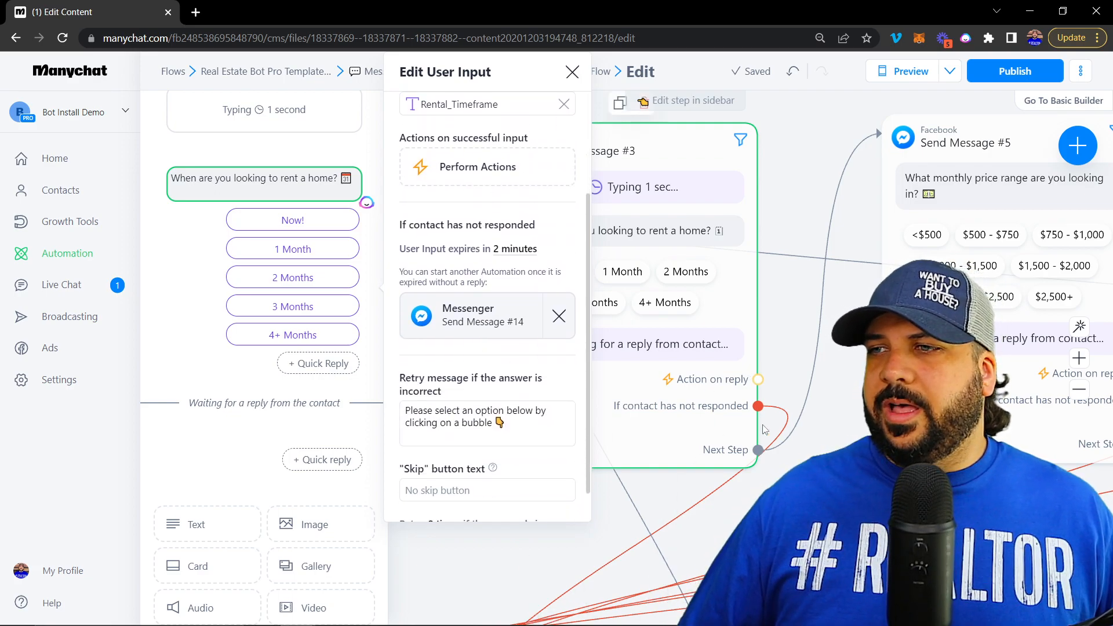
Reopen the rental timeframe question's user input settings and check its expiry time, no-response step and retry message
left_click_drag(851, 484, 869, 372)
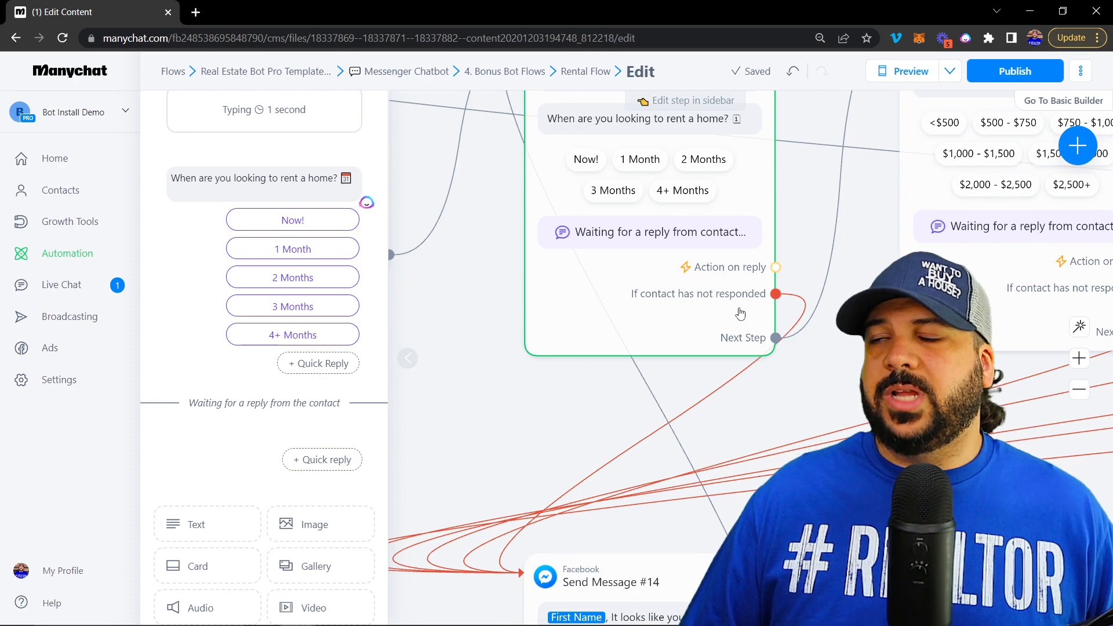
left_click(702, 300)
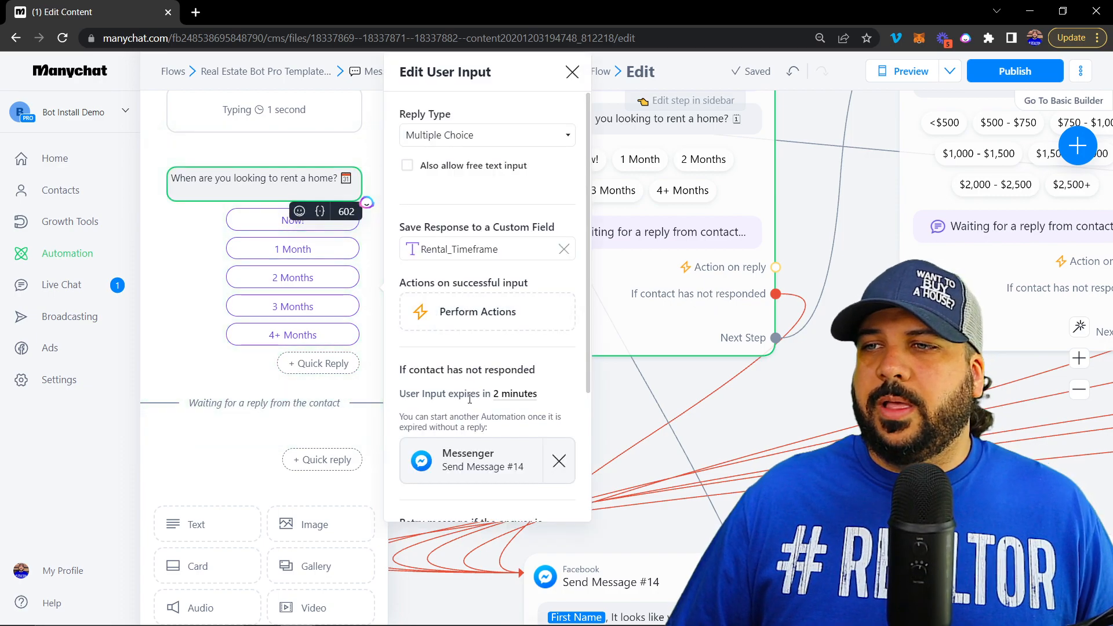
scroll(456, 269, "down", 3)
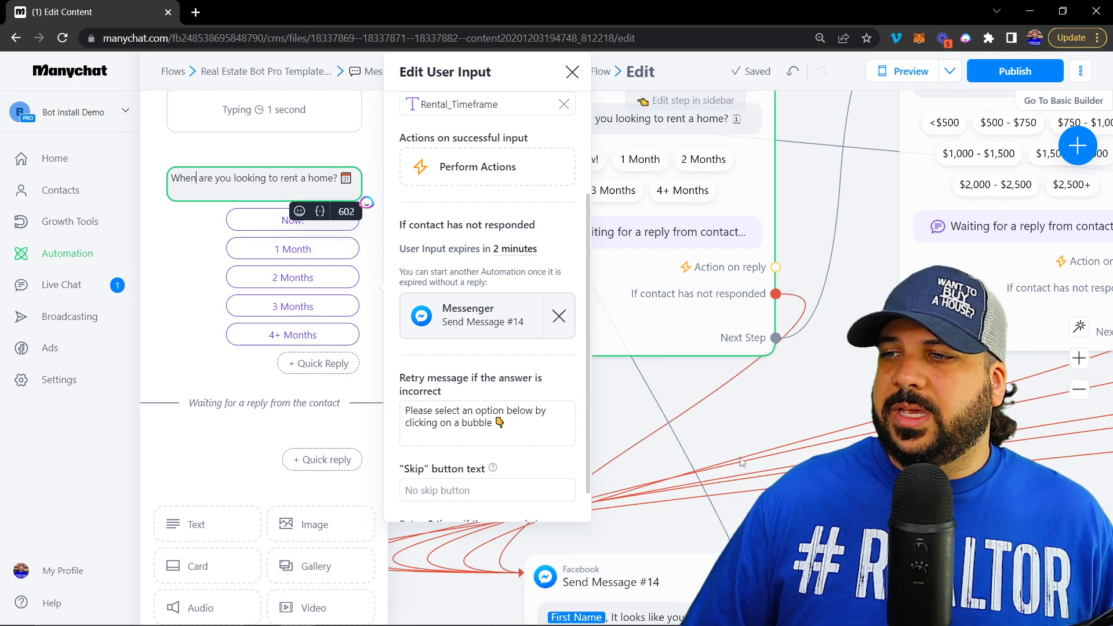
left_click(777, 294)
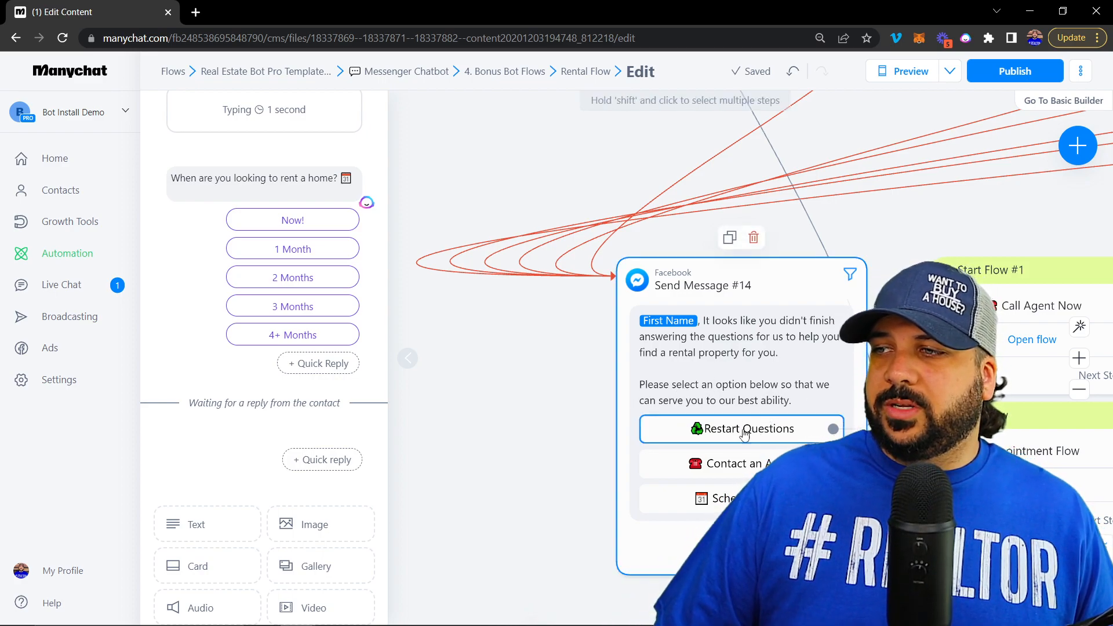
Examine Send Message #14, its restart, contact and appointment buttons, and the flows they start
scroll(600, 351, "down", 3)
left_click_drag(605, 219, 630, 466)
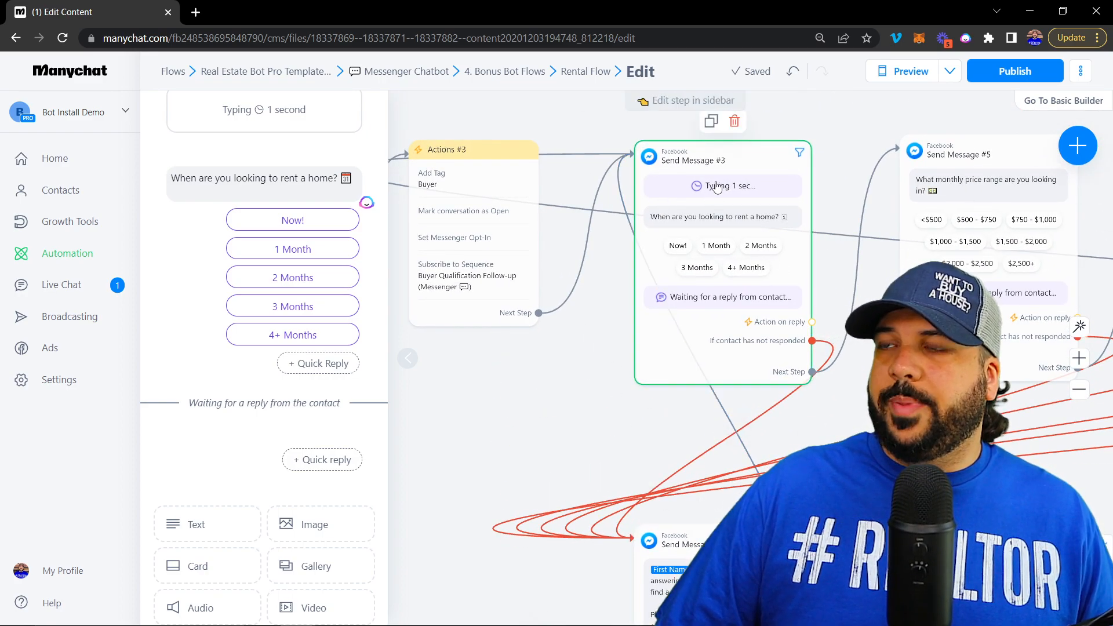
left_click_drag(592, 429, 528, 257)
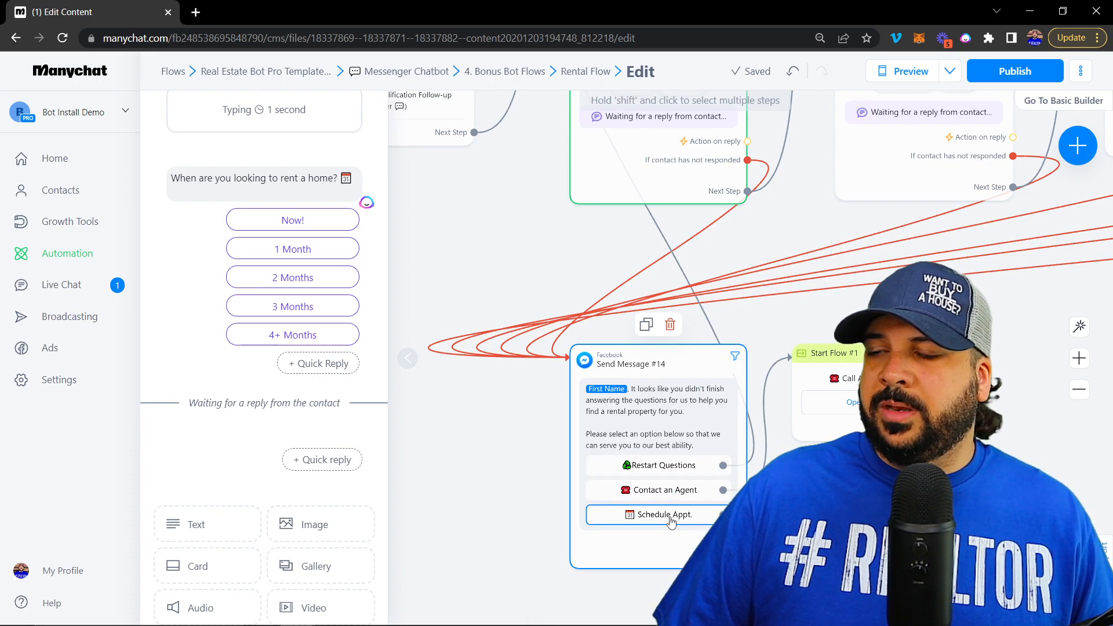
left_click_drag(989, 299, 894, 251)
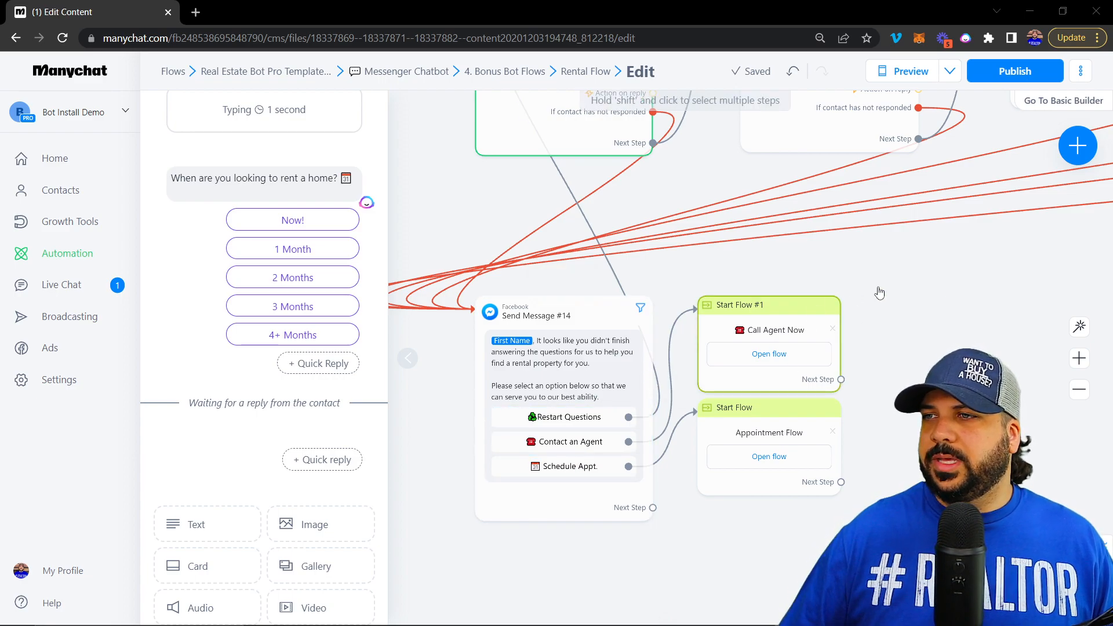
Examine the chain of rental question messages and their no-response connections back to Send Message #14
scroll(956, 303, "down", 3)
scroll(990, 300, "up", 3)
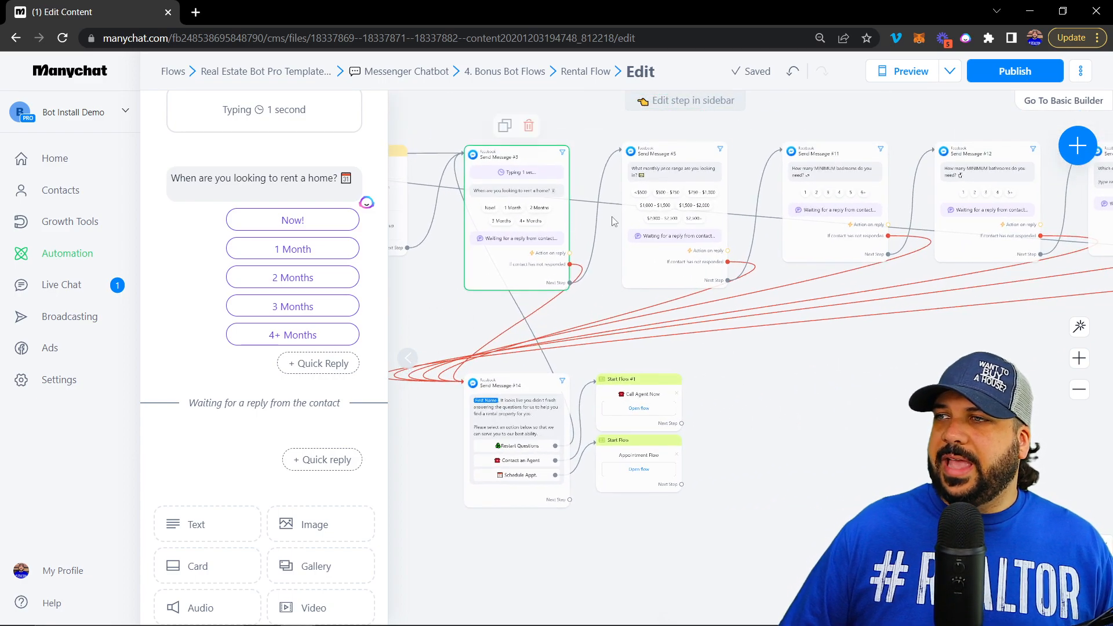
left_click_drag(965, 315, 733, 365)
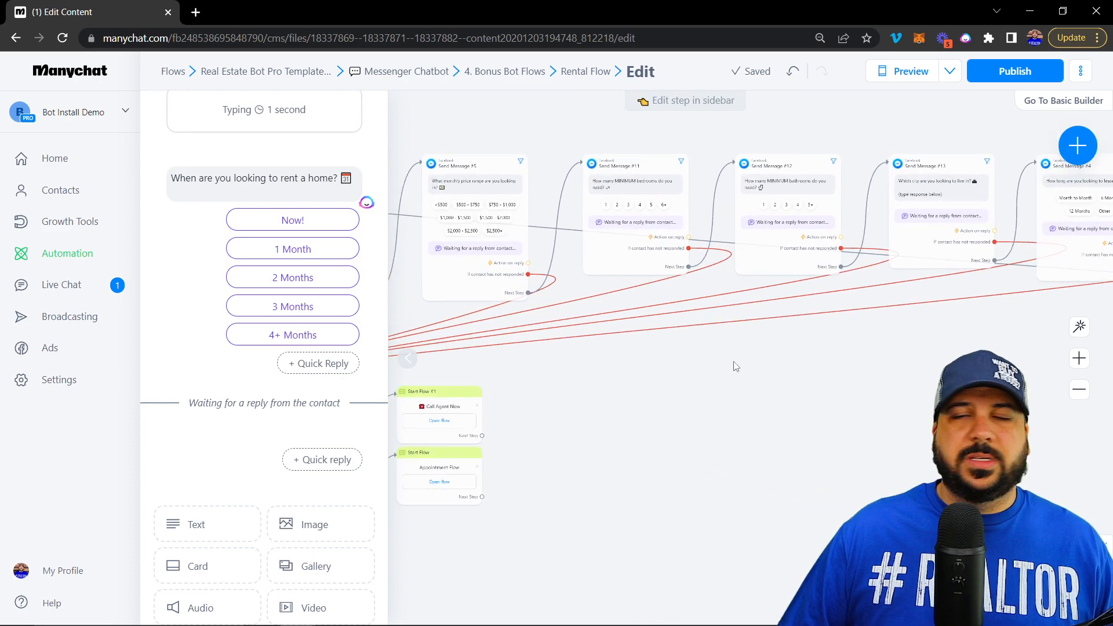
left_click(840, 170)
left_click_drag(651, 379, 954, 337)
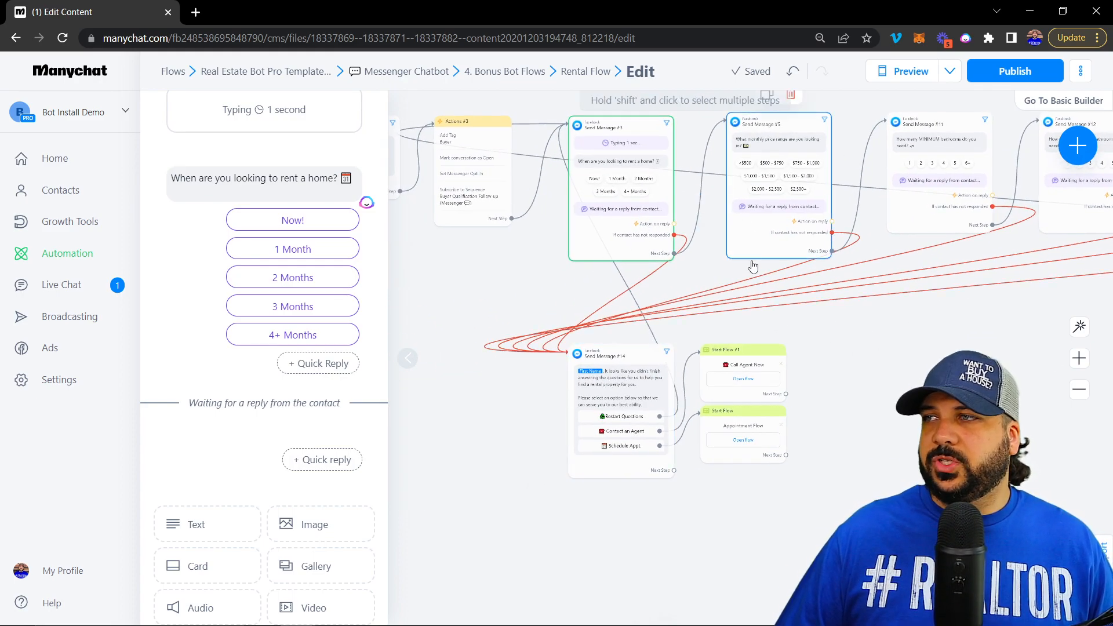
left_click_drag(1015, 364, 650, 318)
left_click_drag(544, 388, 984, 529)
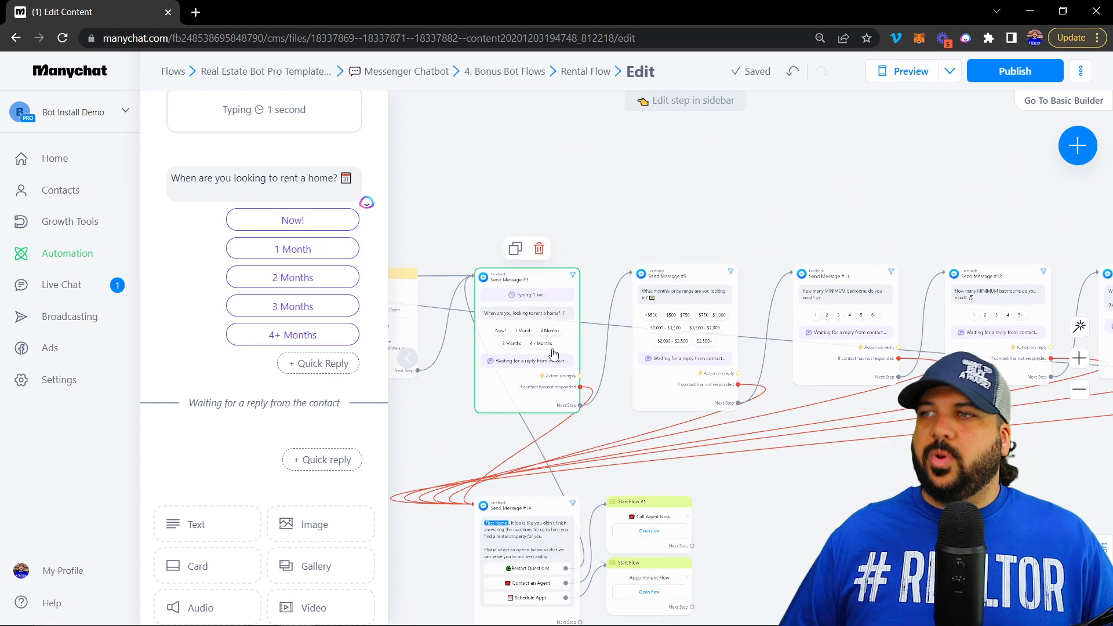
Open the user input settings of the monthly price range question in Send Message #5
scroll(641, 229, "up", 3)
left_click_drag(676, 256, 739, 103)
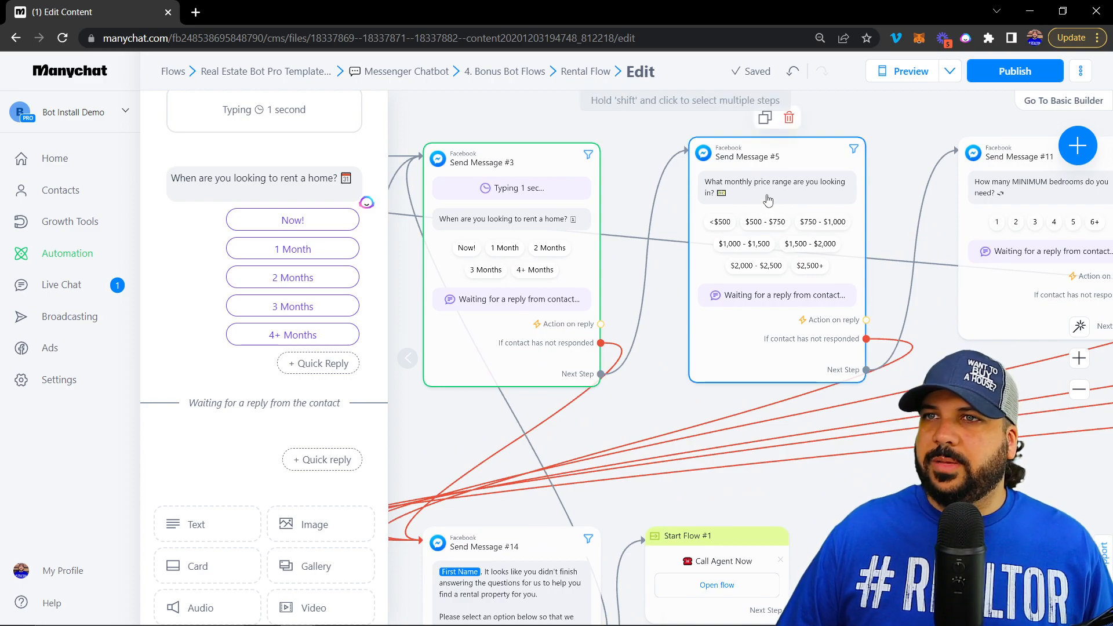
left_click(767, 207)
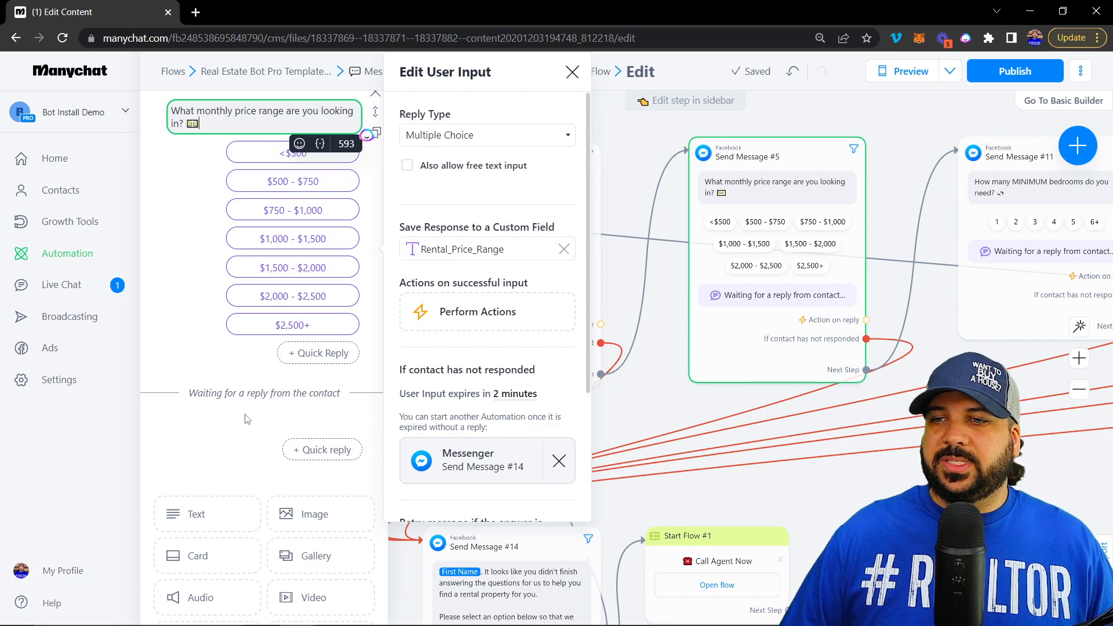
Review the price range question's user input settings and examine the bedroom, bathroom, city and lease length questions that follow
scroll(278, 457, "down", 4)
scroll(311, 490, "up", 6)
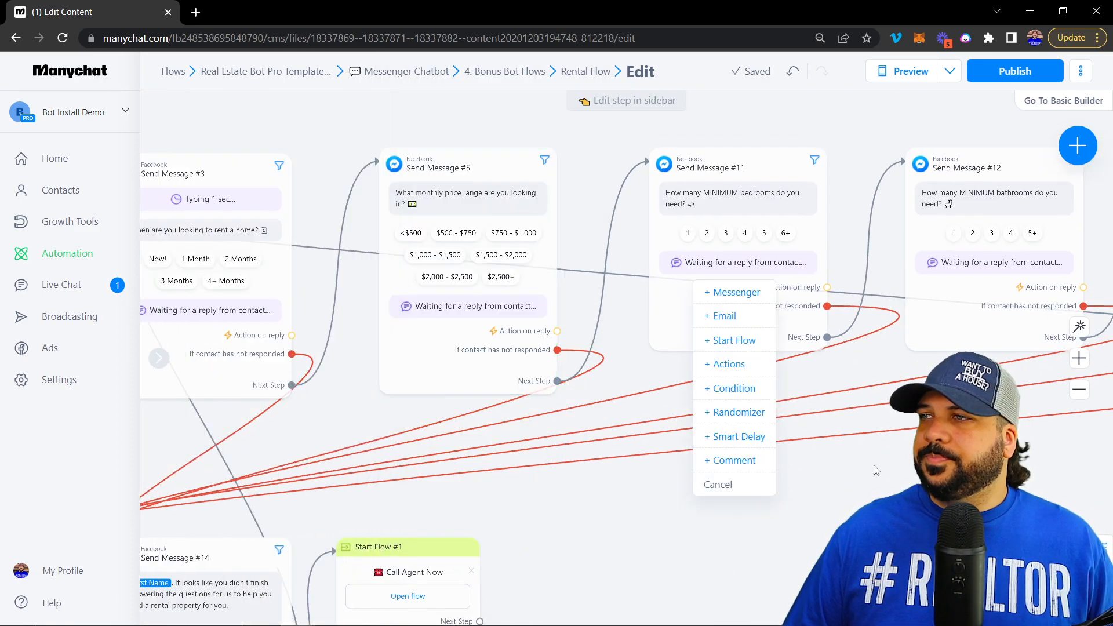
left_click(1003, 495)
left_click_drag(1004, 495, 500, 485)
scroll(502, 469, "up", 2)
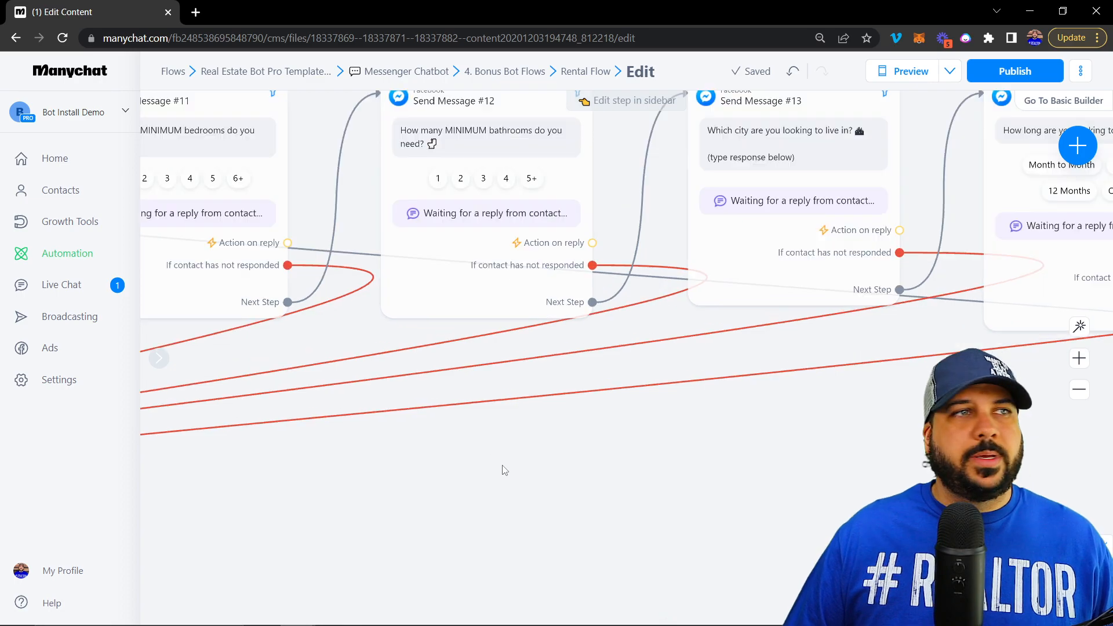
left_click_drag(705, 469, 760, 619)
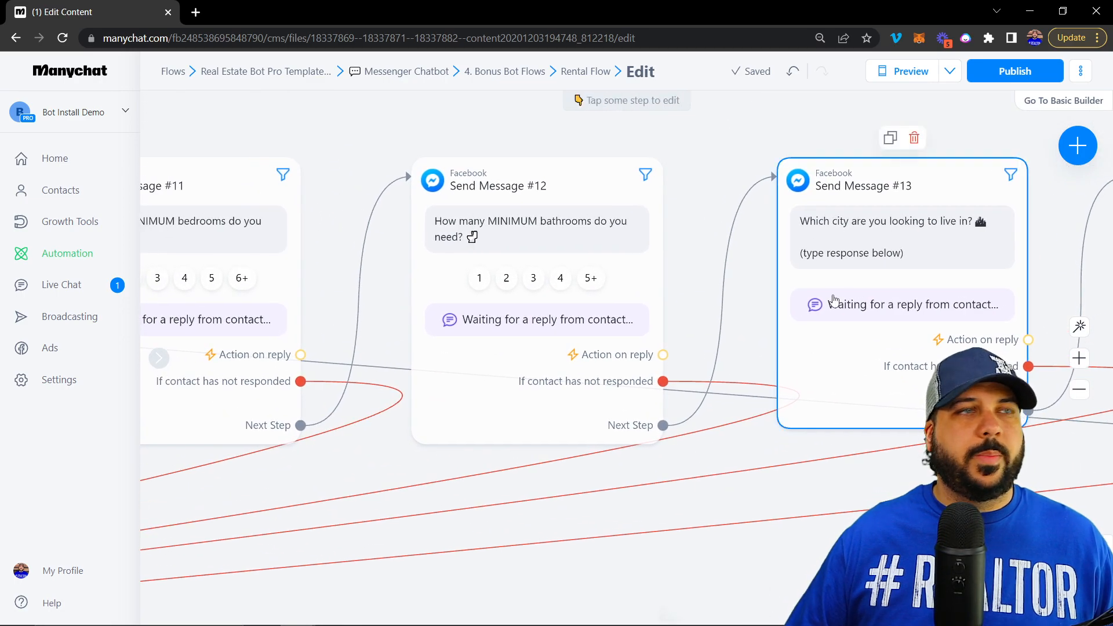
left_click_drag(944, 123, 399, 110)
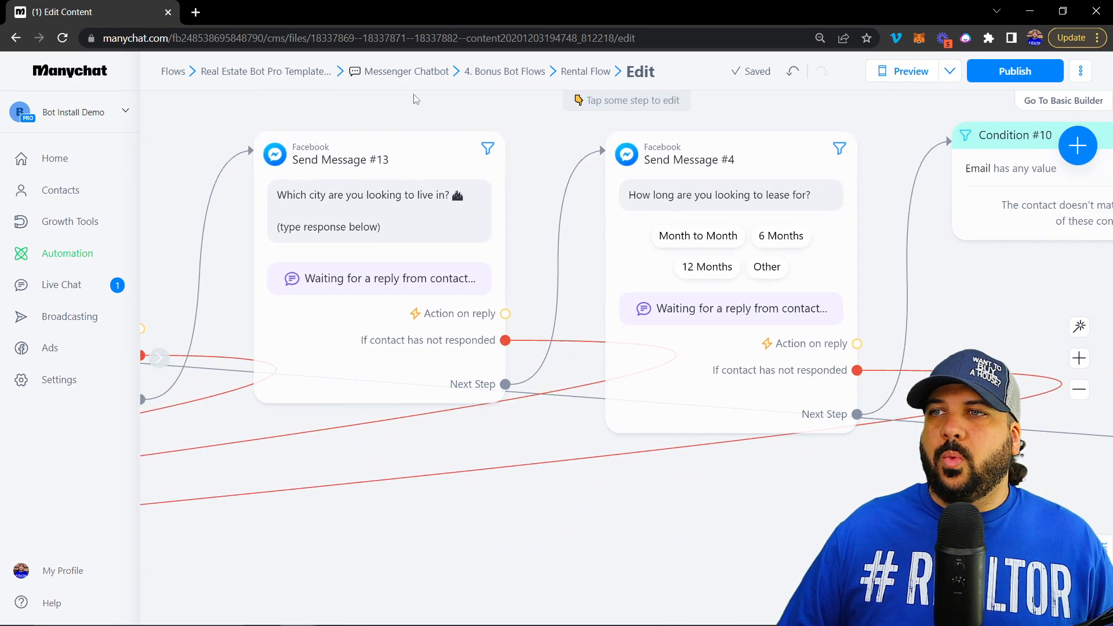
Open the city question's user input settings in Send Message #13 and review the reply type options and Rental_City custom field
left_click(408, 204)
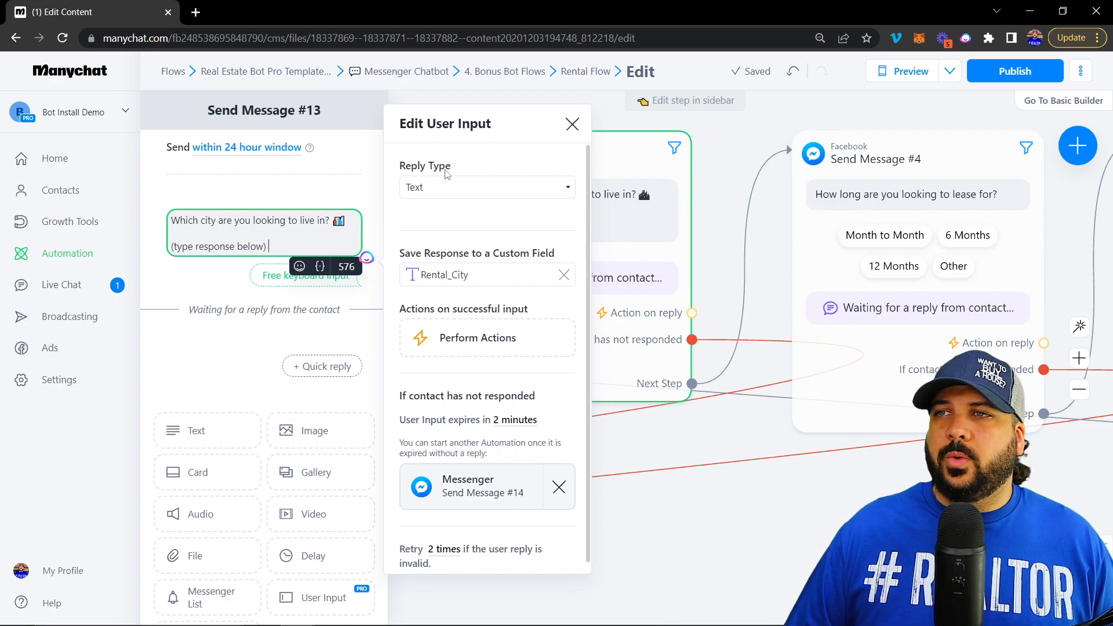
left_click(462, 194)
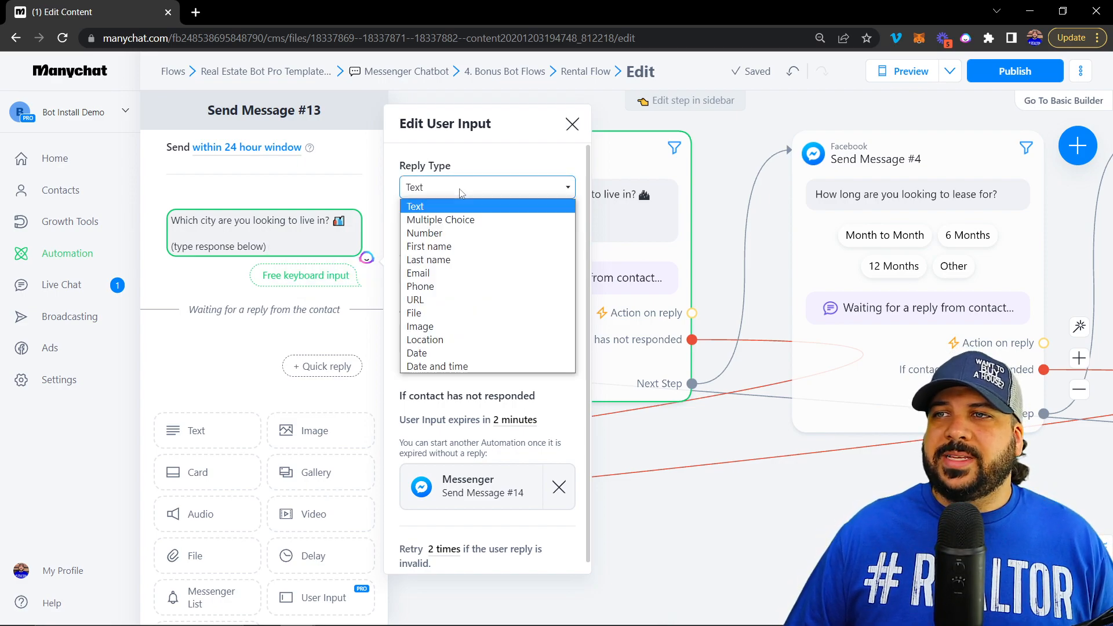
left_click(470, 155)
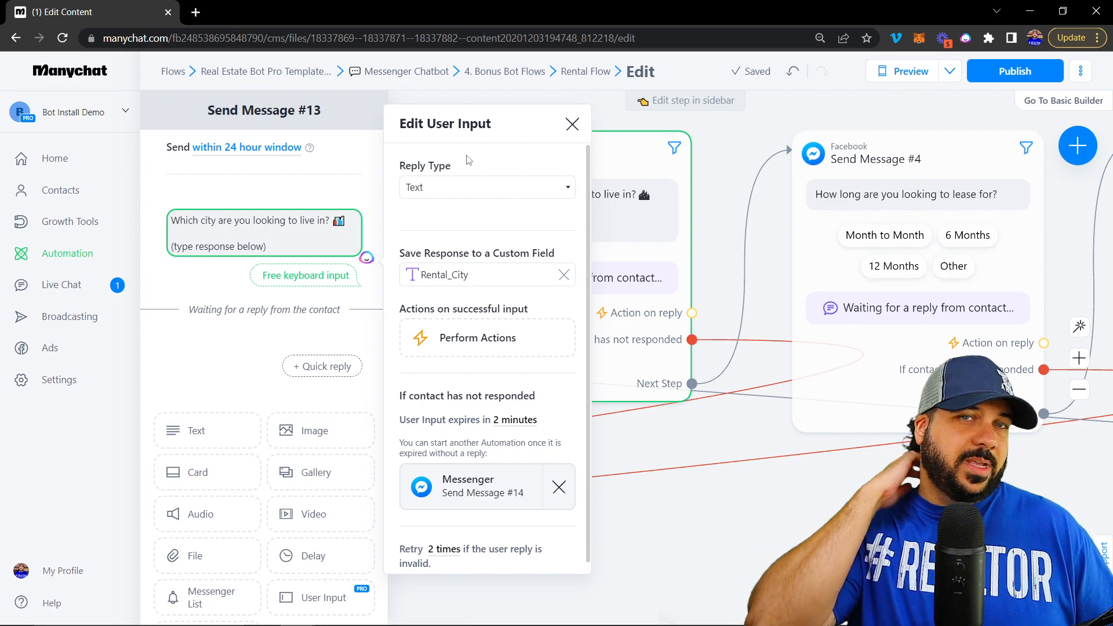
left_click(304, 241)
left_click(328, 264)
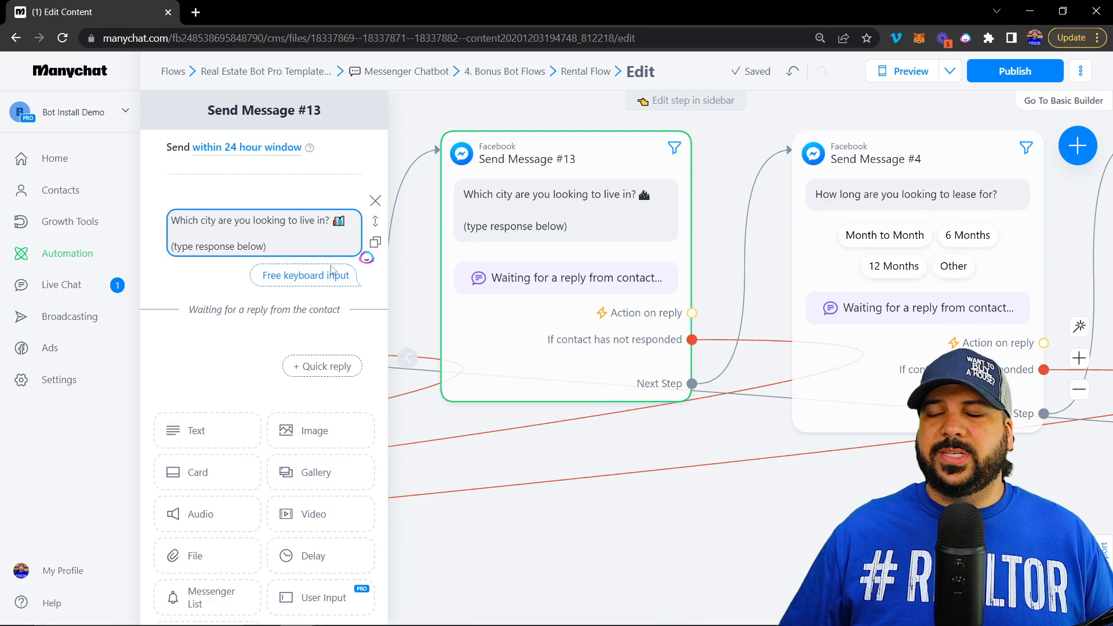
left_click(294, 232)
left_click(464, 187)
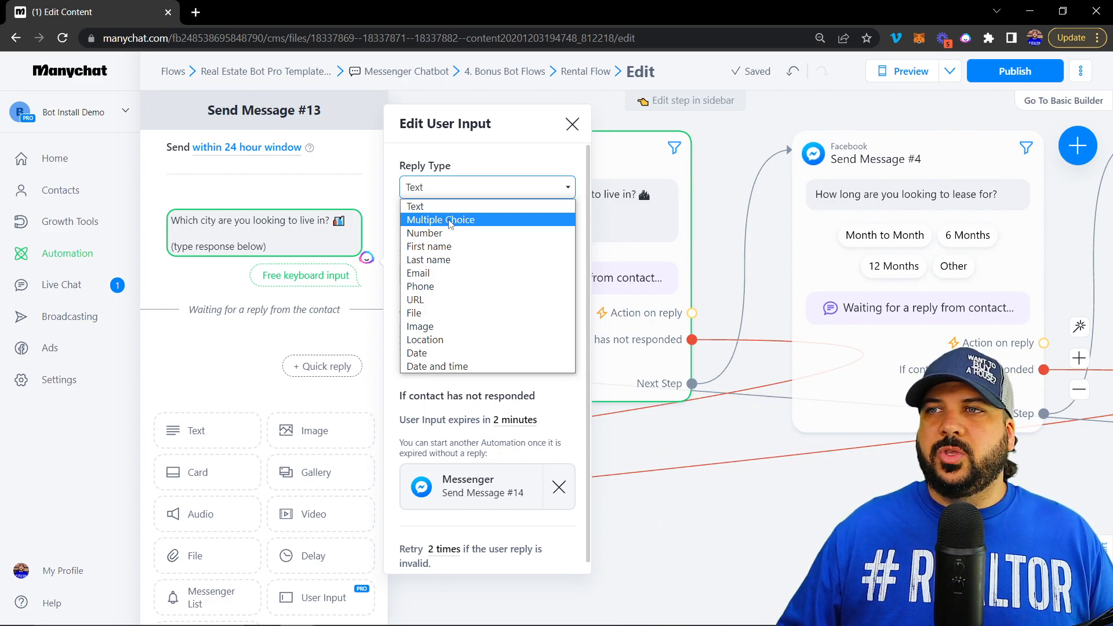
left_click(227, 292)
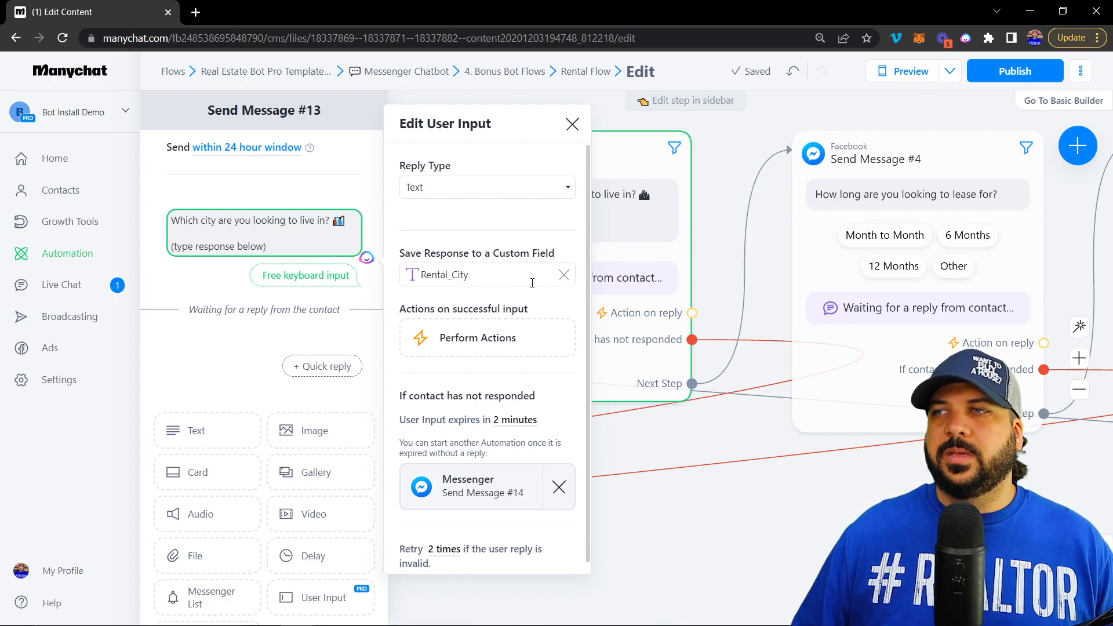
Examine the lease length question in Send Message #4 and how Condition #10 checks for an email
left_click(774, 509)
left_click_drag(774, 508, 401, 491)
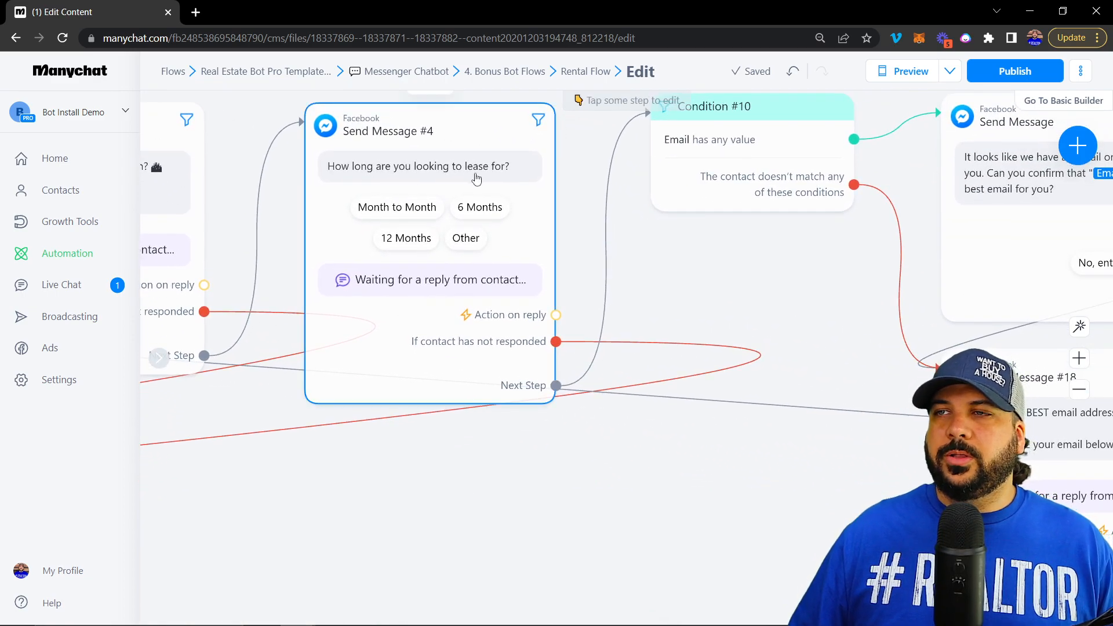
left_click_drag(786, 251, 375, 274)
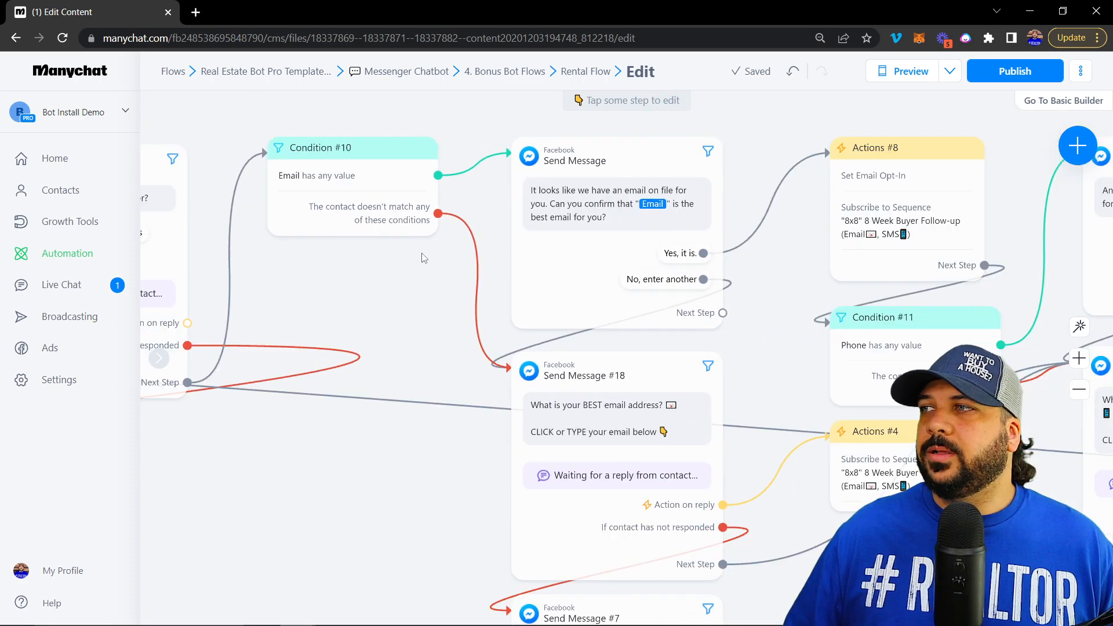
scroll(424, 258, "down", 2)
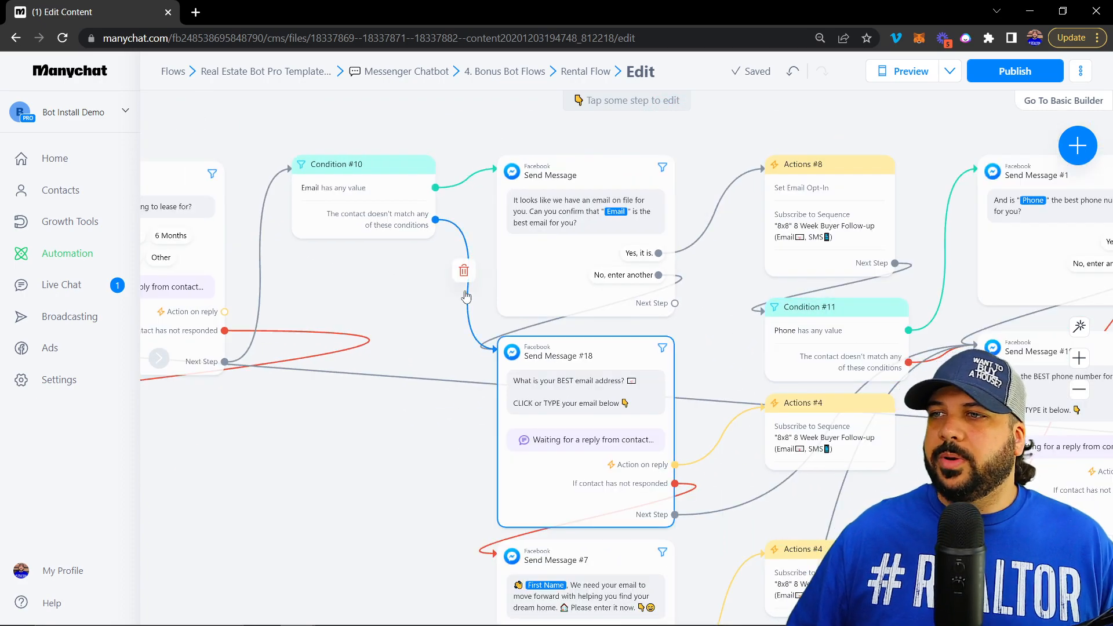
left_click_drag(413, 428, 306, 364)
scroll(313, 333, "down", 1)
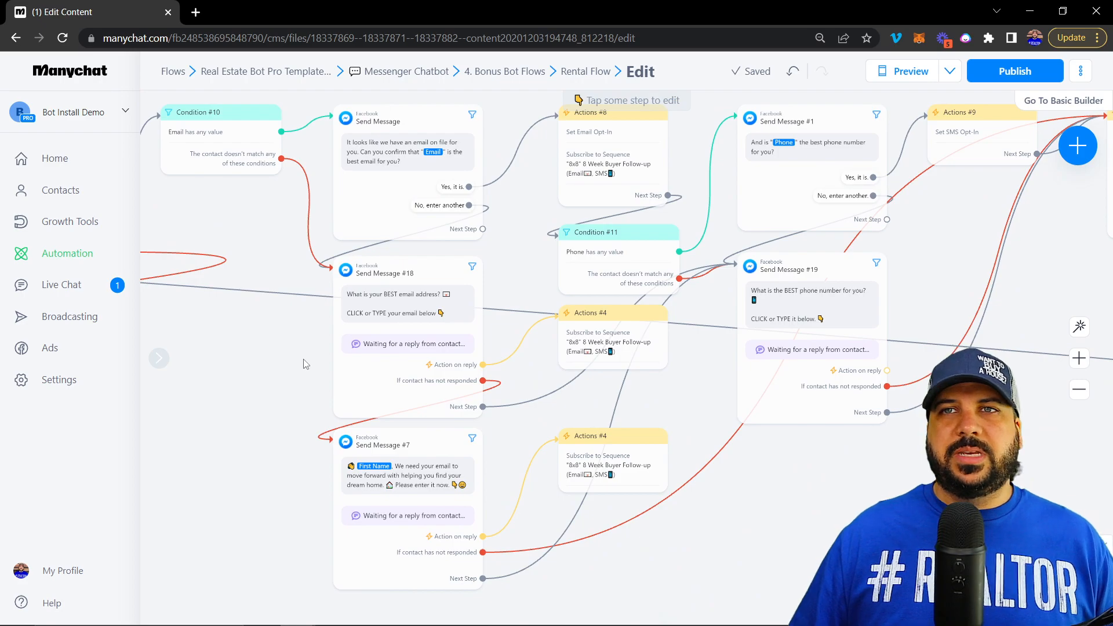
Trace Condition #10's two branches to the email confirmation message and to the email question in Send Message #18
left_click_drag(259, 214, 315, 242)
left_click(243, 182)
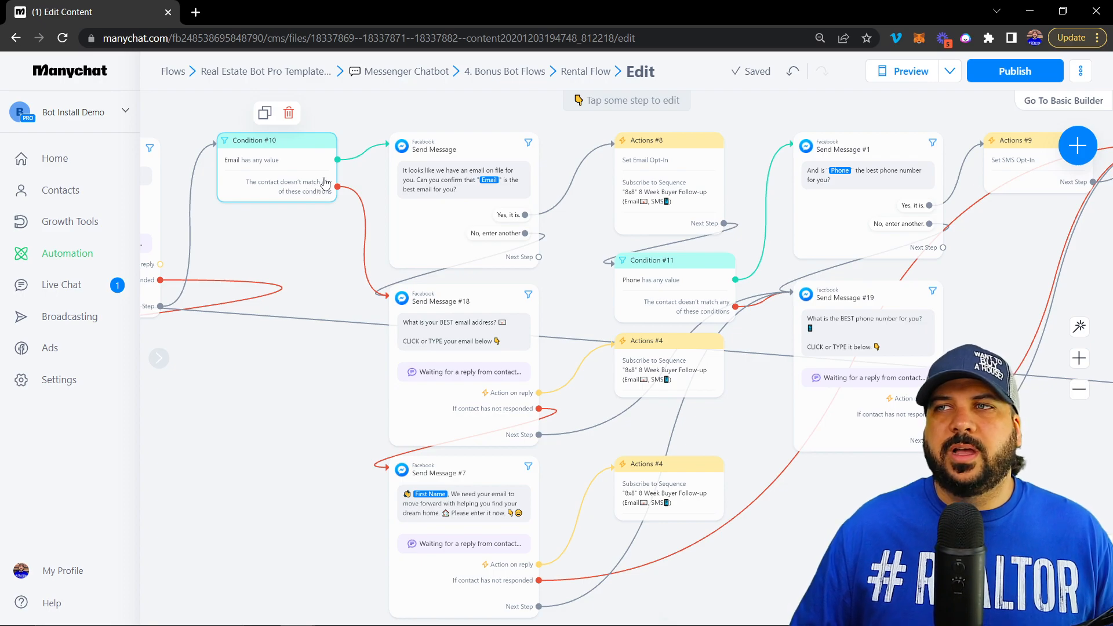
scroll(486, 188, "up", 4)
scroll(485, 187, "down", 4)
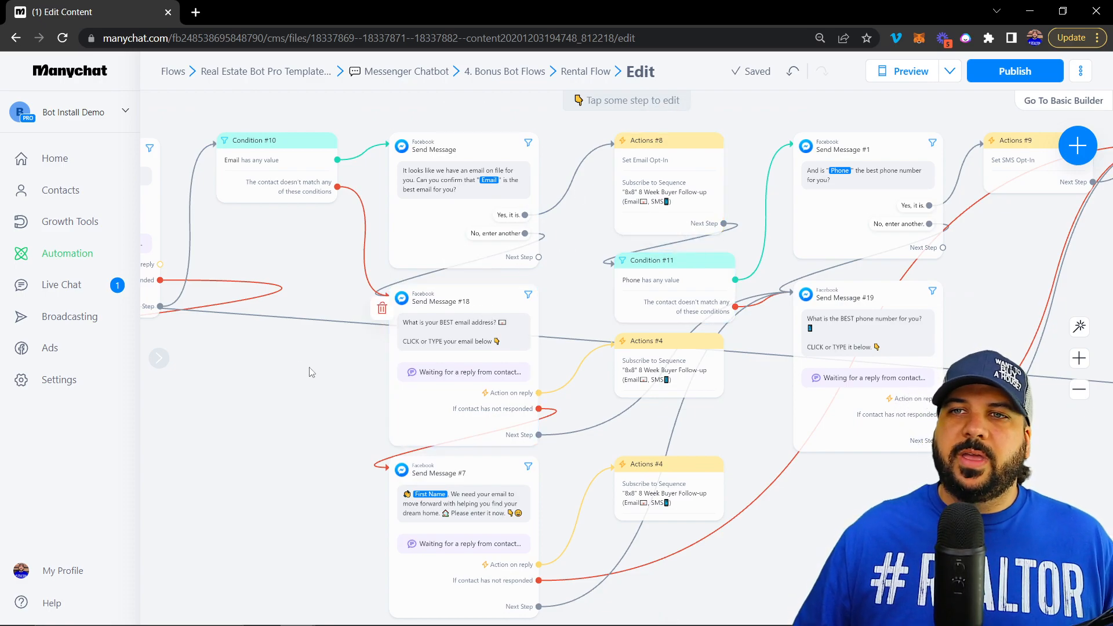
left_click_drag(290, 410, 365, 362)
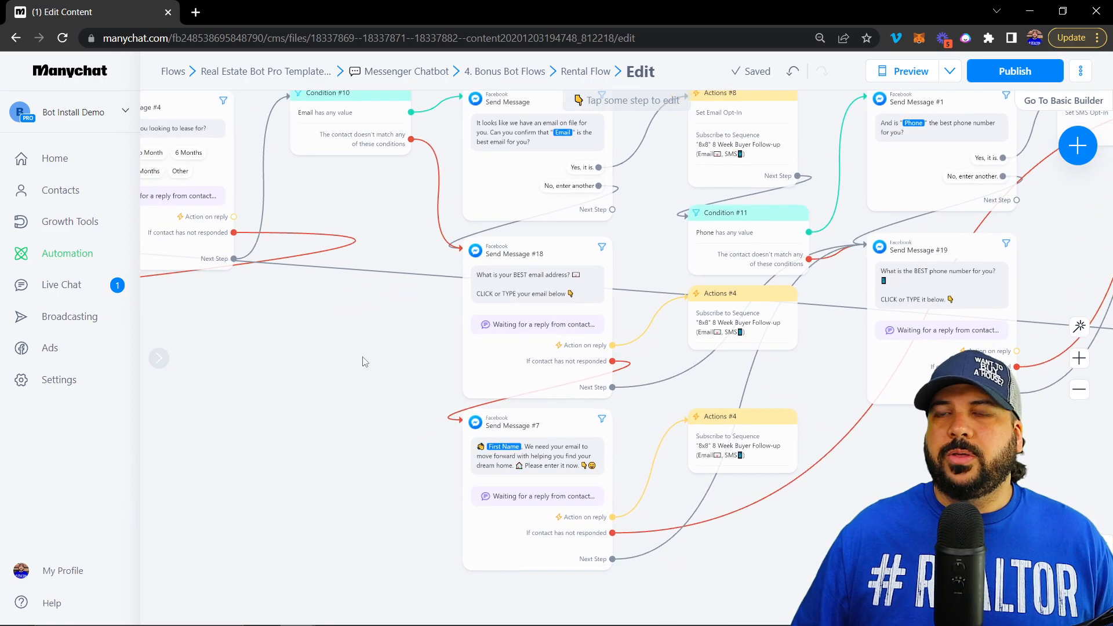
left_click_drag(283, 341, 152, 280)
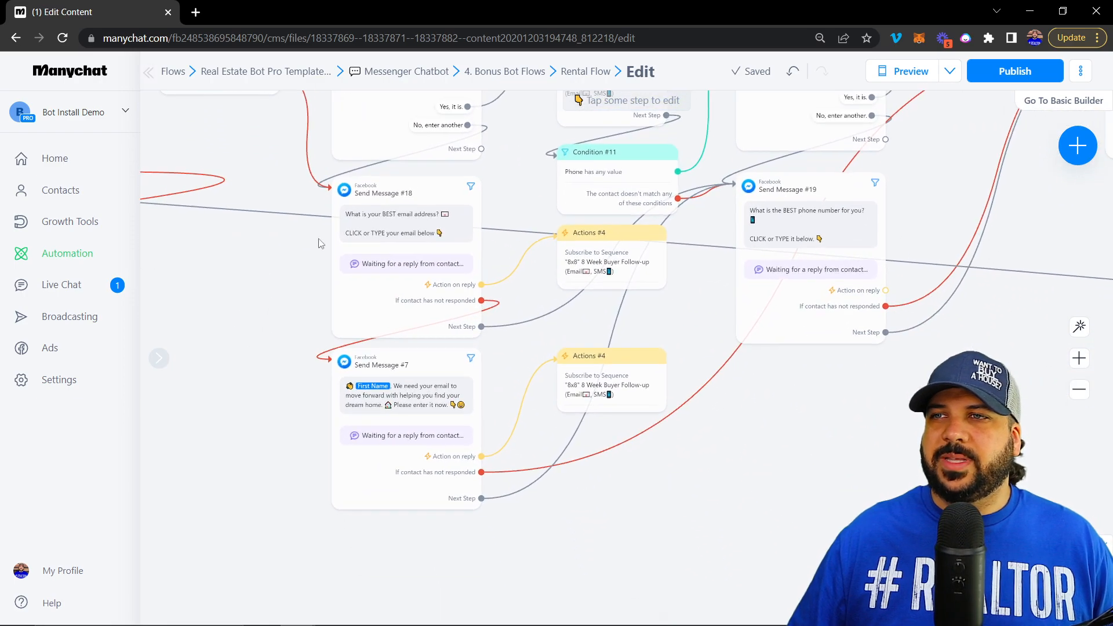
Open the email question's user input settings in Send Message #18 and review its reply type options, opt-in and successful-input action
left_click(393, 228)
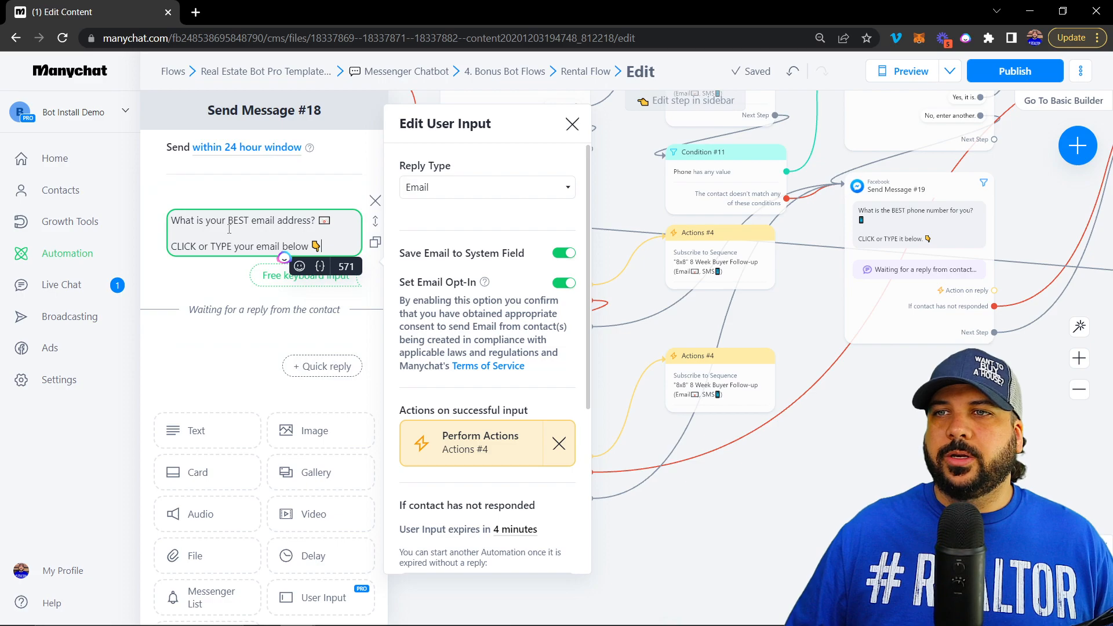
scroll(244, 348, "down", 1)
scroll(304, 464, "up", 1)
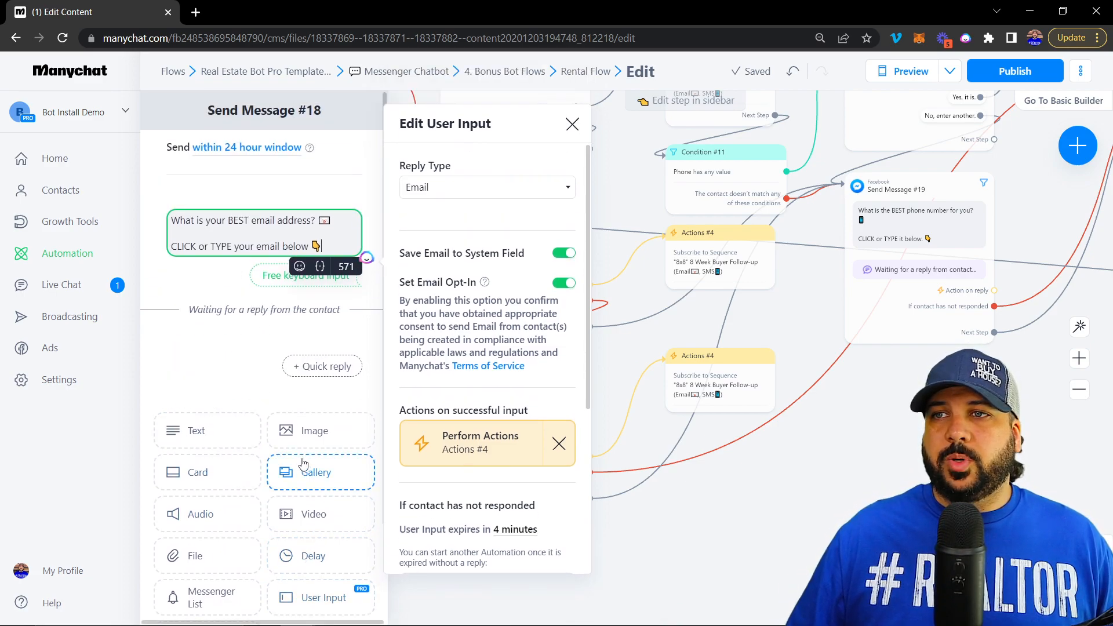
left_click(448, 193)
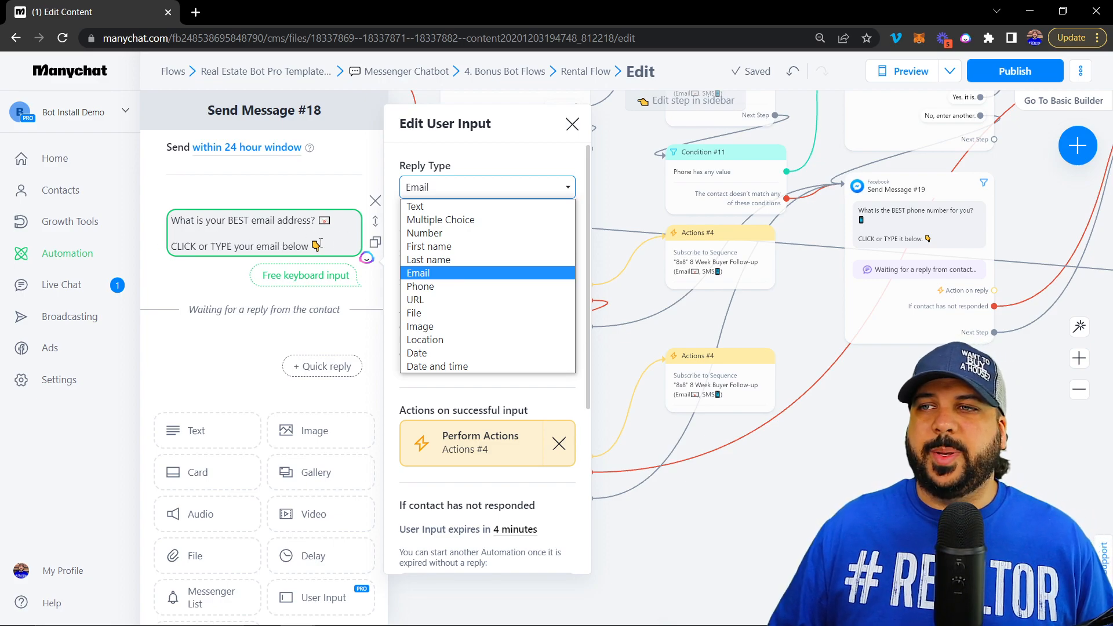
left_click(500, 188)
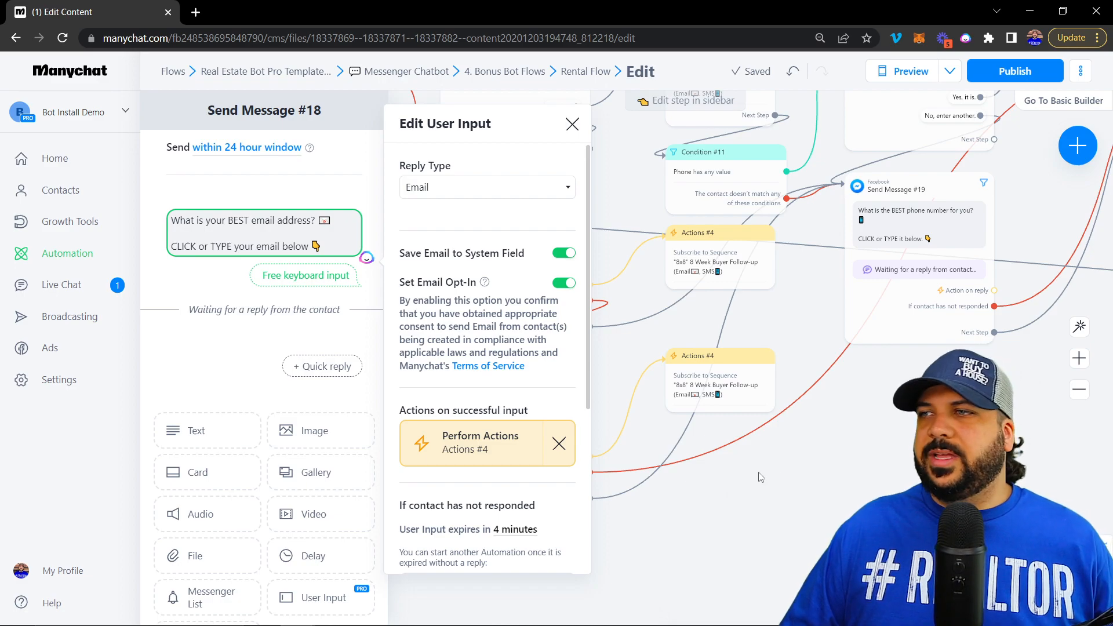
Examine the Actions #4 follow-up sequence subscription and the no-response email reminder in Send Message #7
left_click(843, 483)
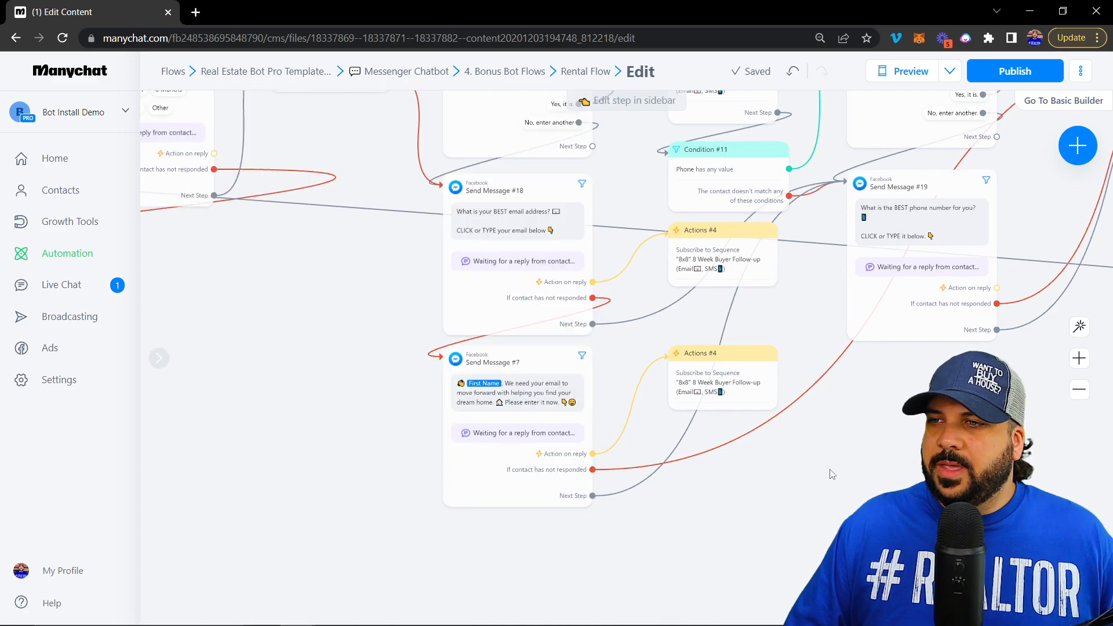
left_click_drag(838, 491, 801, 611)
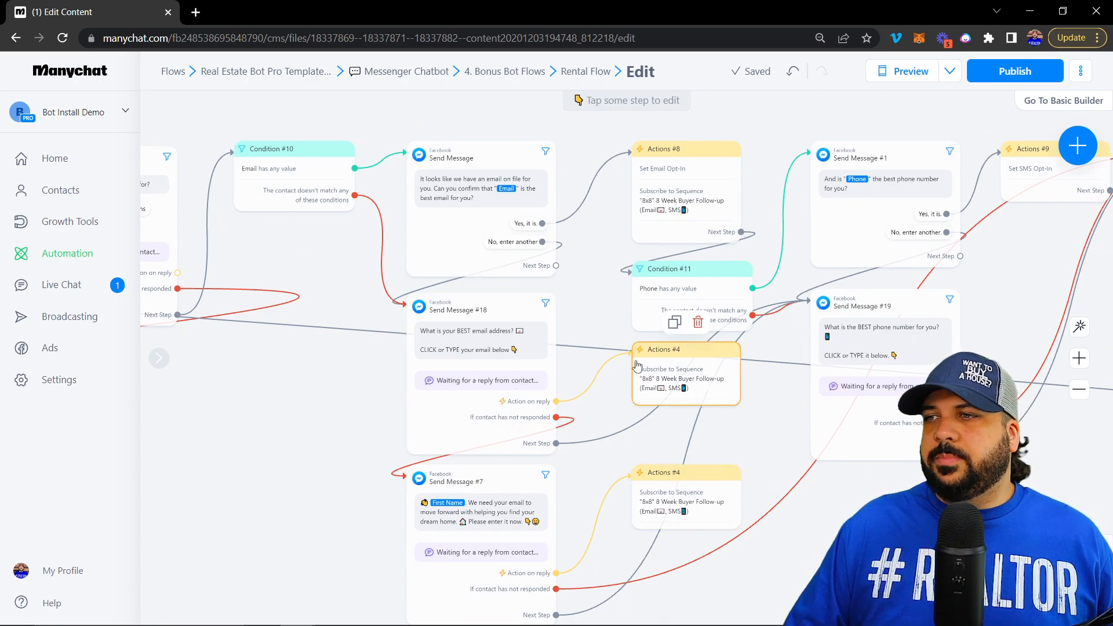
left_click_drag(807, 508, 702, 444)
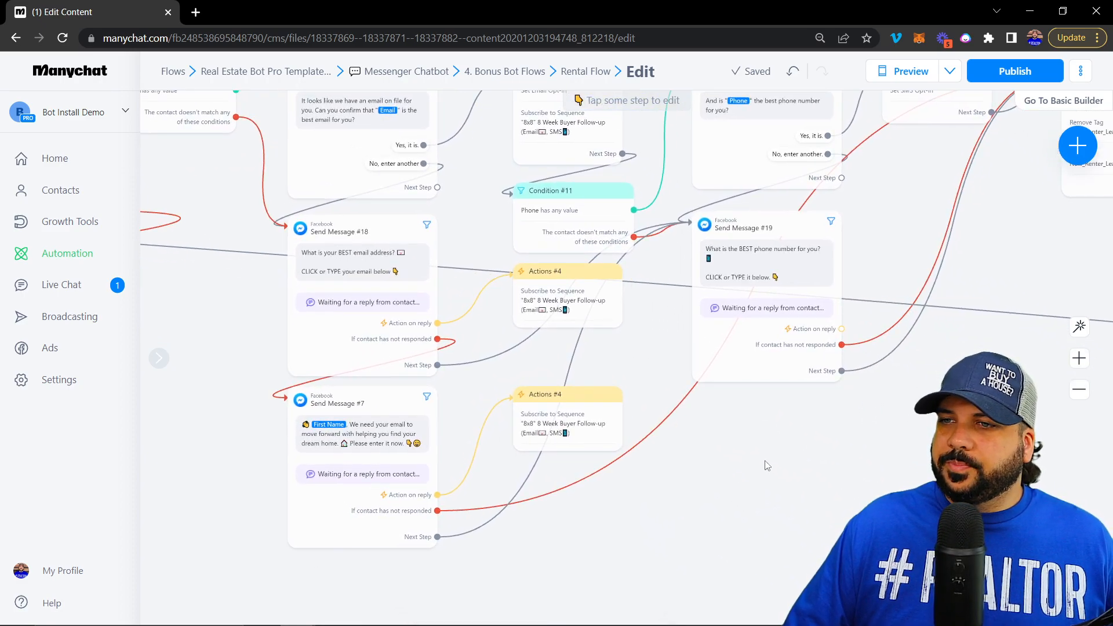
scroll(410, 353, "up", 3)
left_click_drag(507, 485, 651, 406)
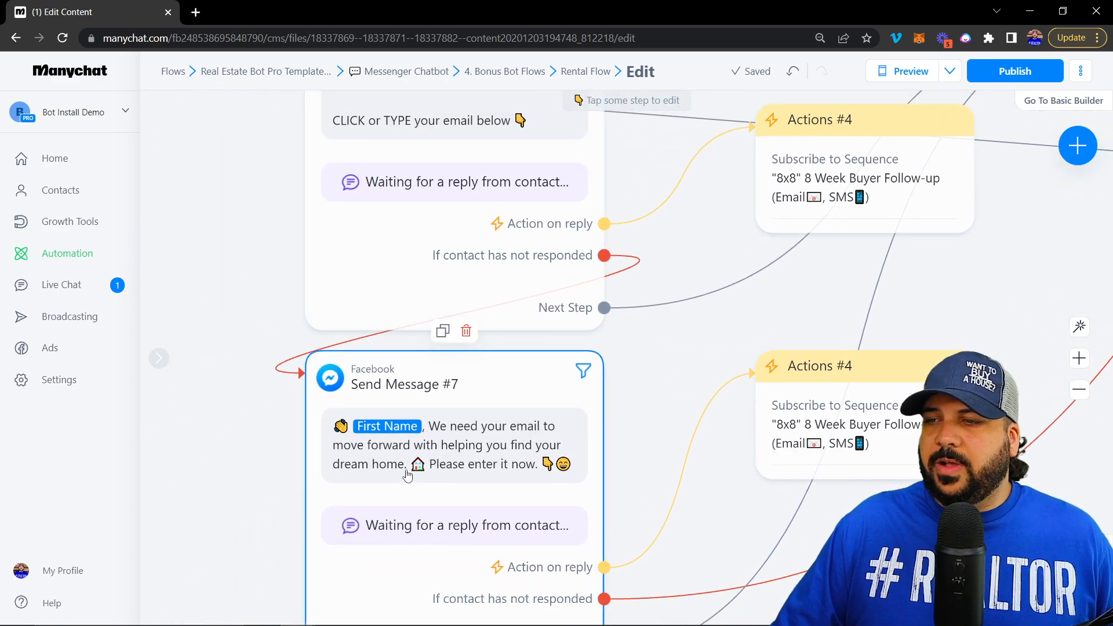
left_click_drag(624, 410, 659, 323)
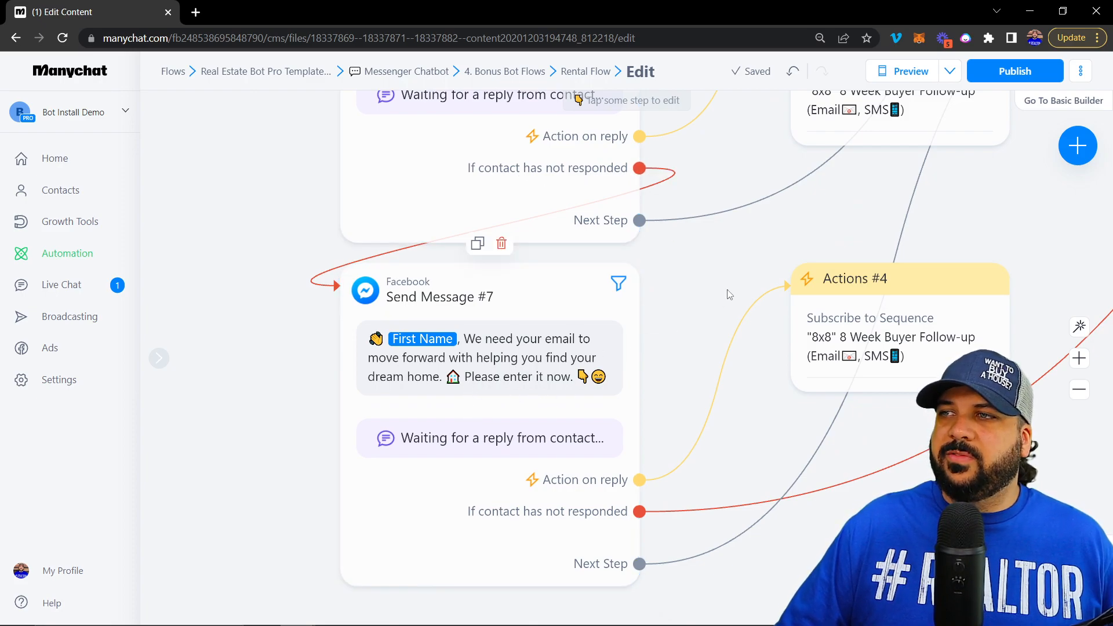
Locate the phone number question in Send Message #19 and review its user input settings, including the SMS opt-in and expiry time
left_click_drag(733, 261, 489, 415)
scroll(780, 374, "down", 3)
left_click_drag(779, 375, 341, 425)
scroll(731, 474, "up", 4)
left_click_drag(522, 199, 601, 257)
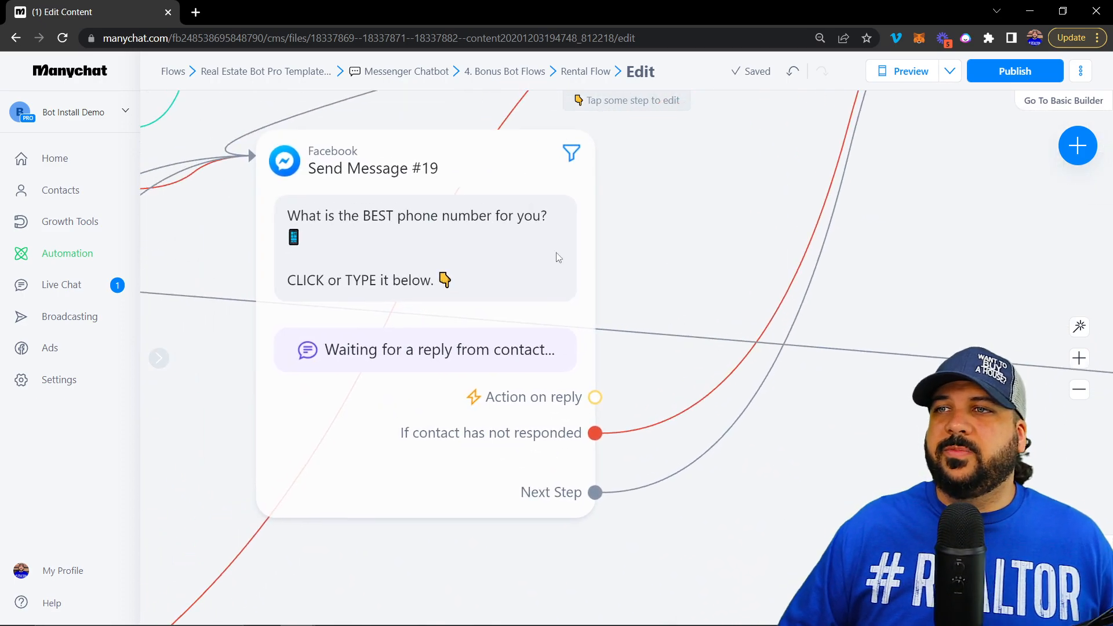
left_click(455, 245)
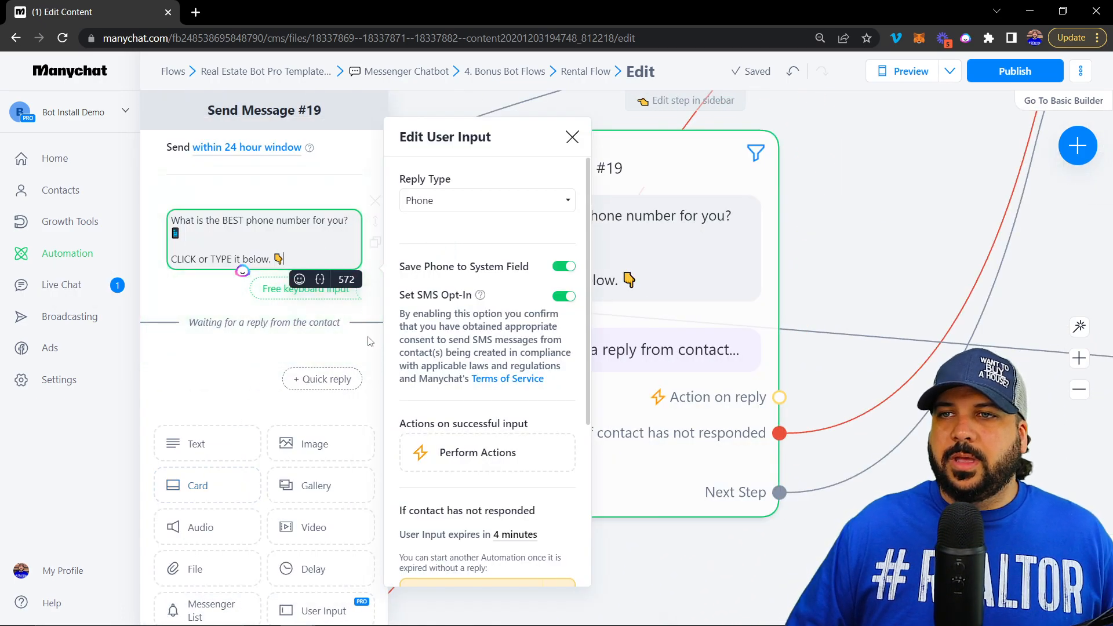
scroll(280, 352, "down", 3)
scroll(250, 294, "up", 3)
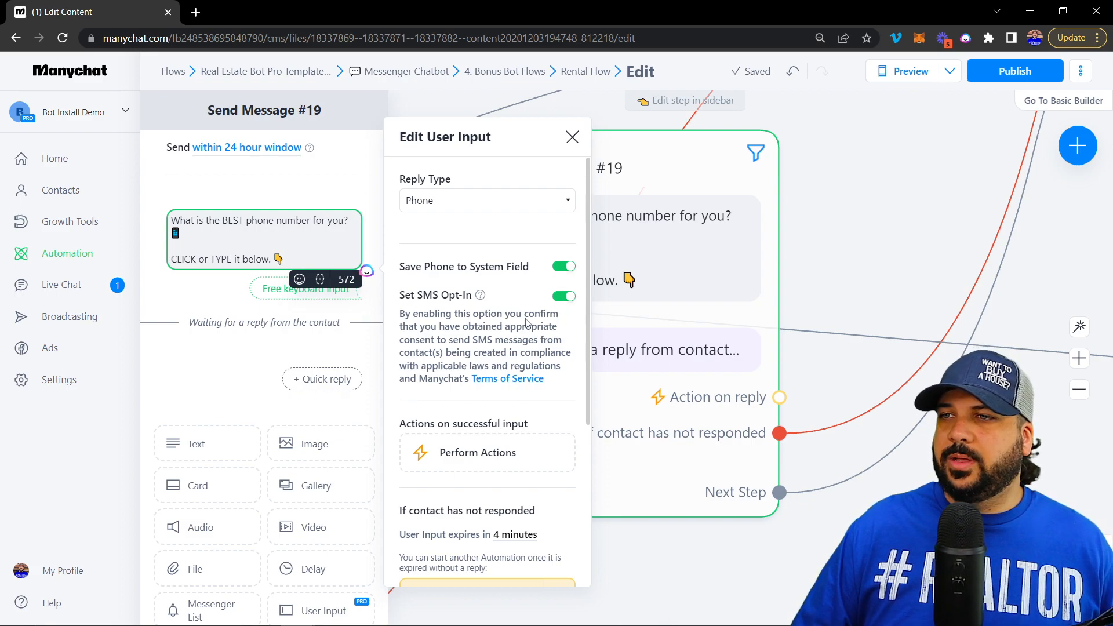
Examine the assignee notification and renter lead tags in Actions #2 and the confirmation summary in Send Message #20
left_click(620, 103)
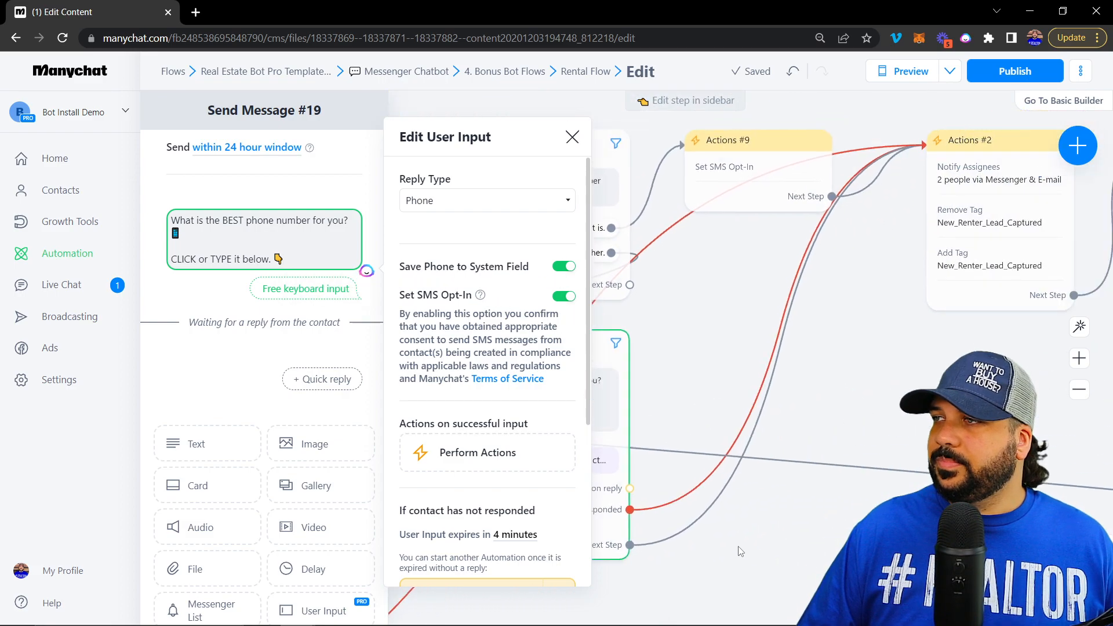
left_click_drag(929, 312, 457, 383)
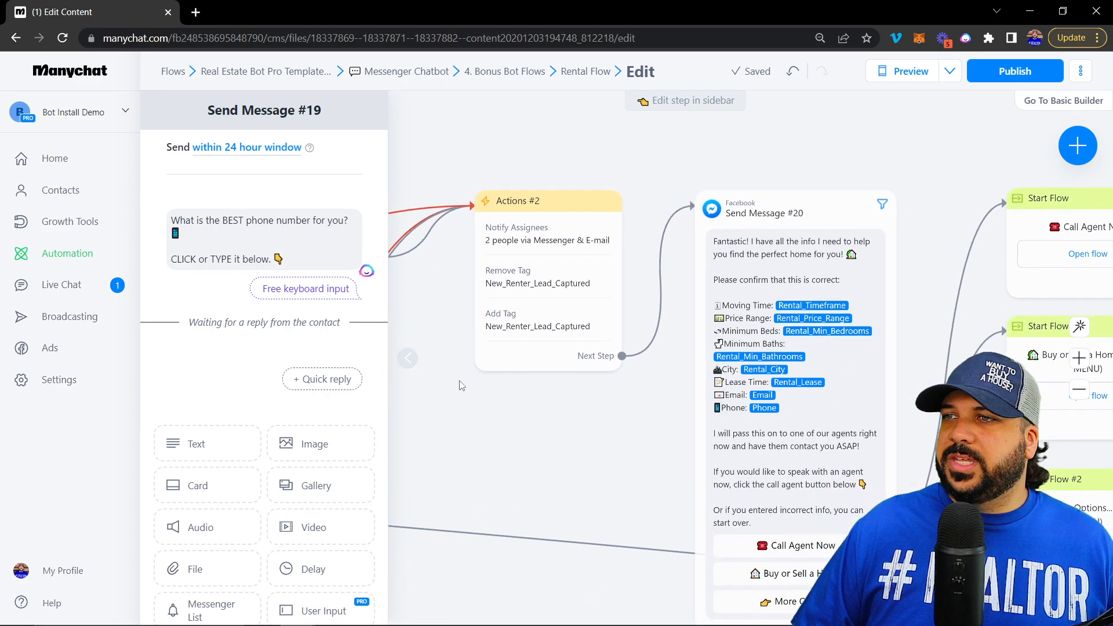
left_click_drag(572, 429, 529, 354)
left_click(518, 155)
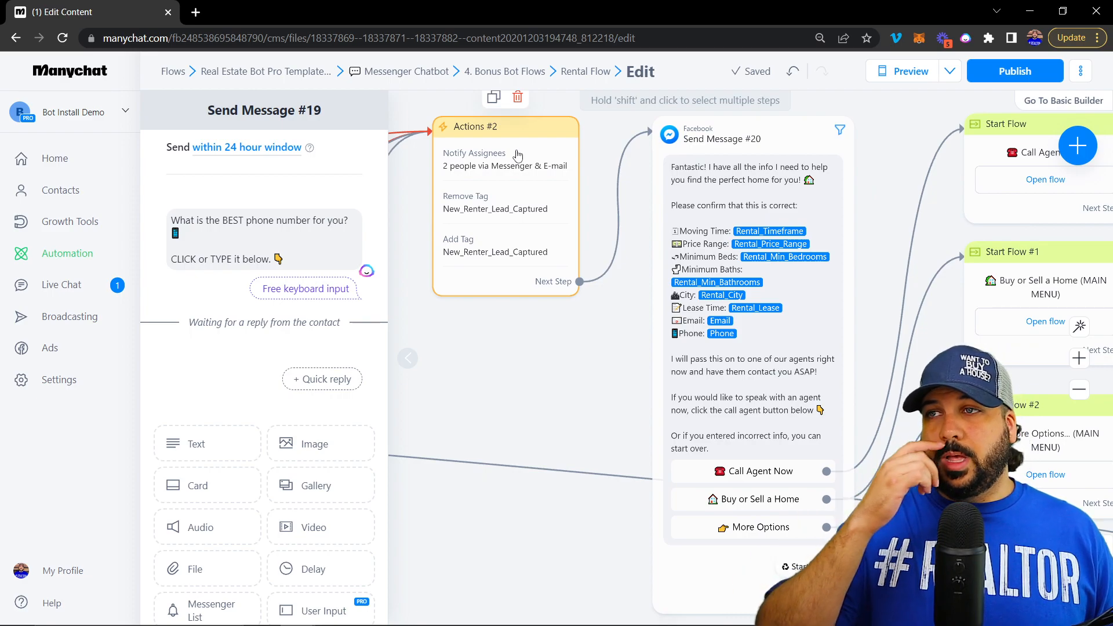
left_click(838, 152)
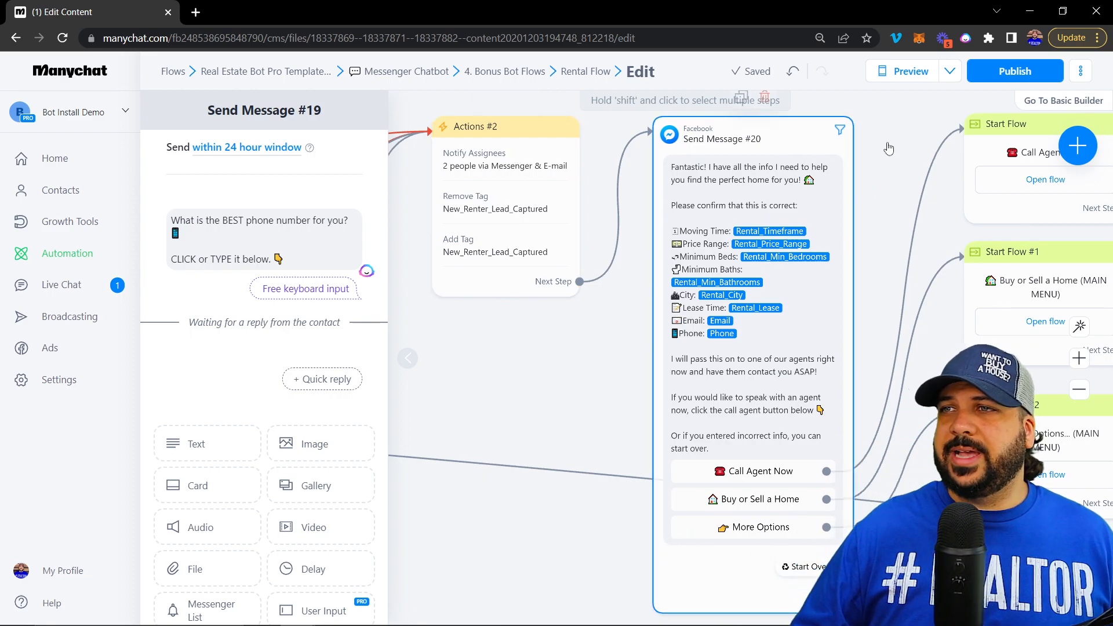
Open the Notify Assignees action in Actions #2 for editing
left_click(1072, 146)
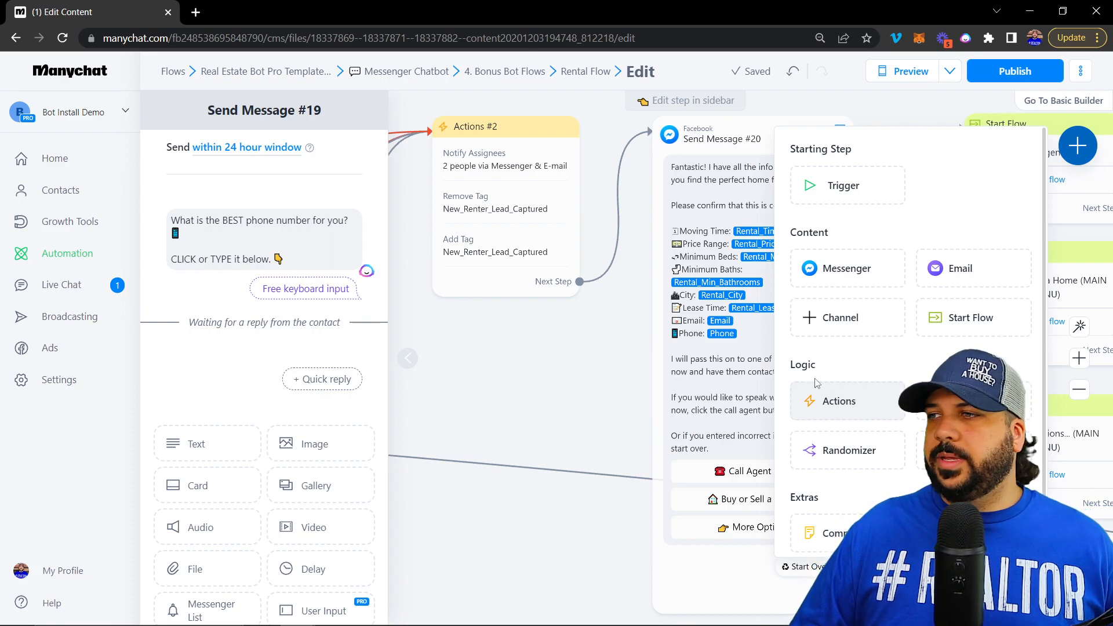
left_click(522, 245)
left_click(512, 194)
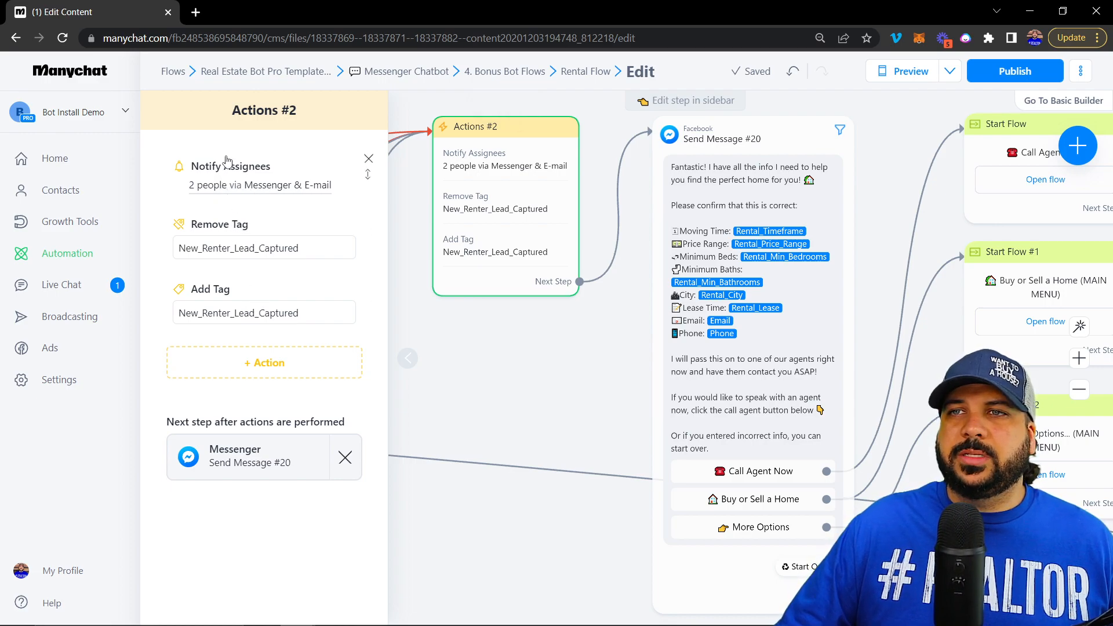
left_click(254, 184)
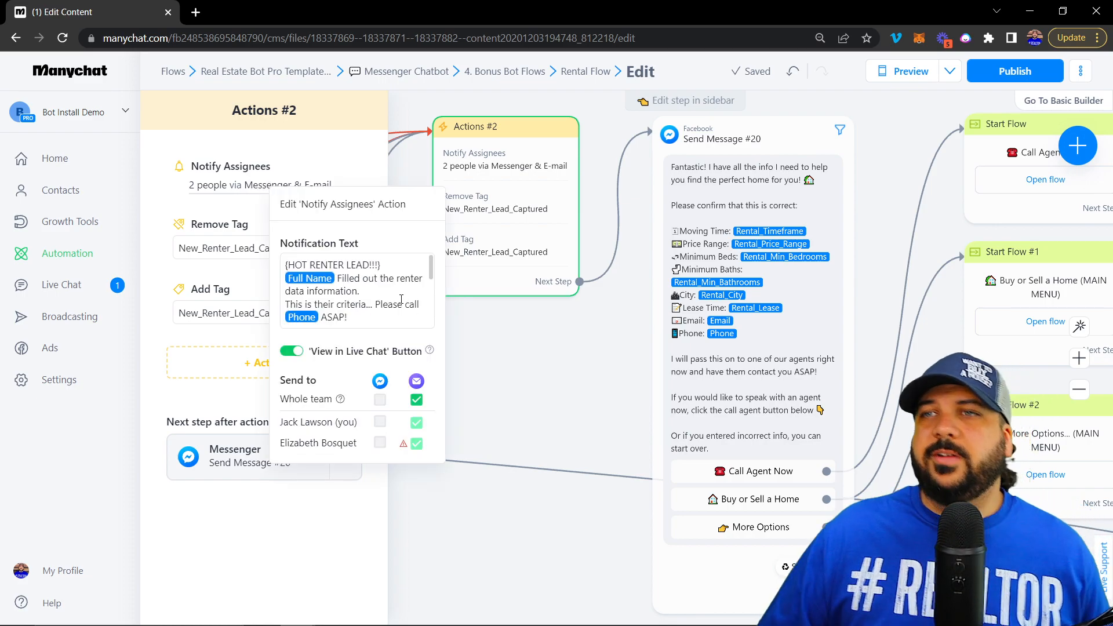
Read through the hot renter lead notification text, including the renter criteria, email and phone fields
scroll(371, 279, "down", 5)
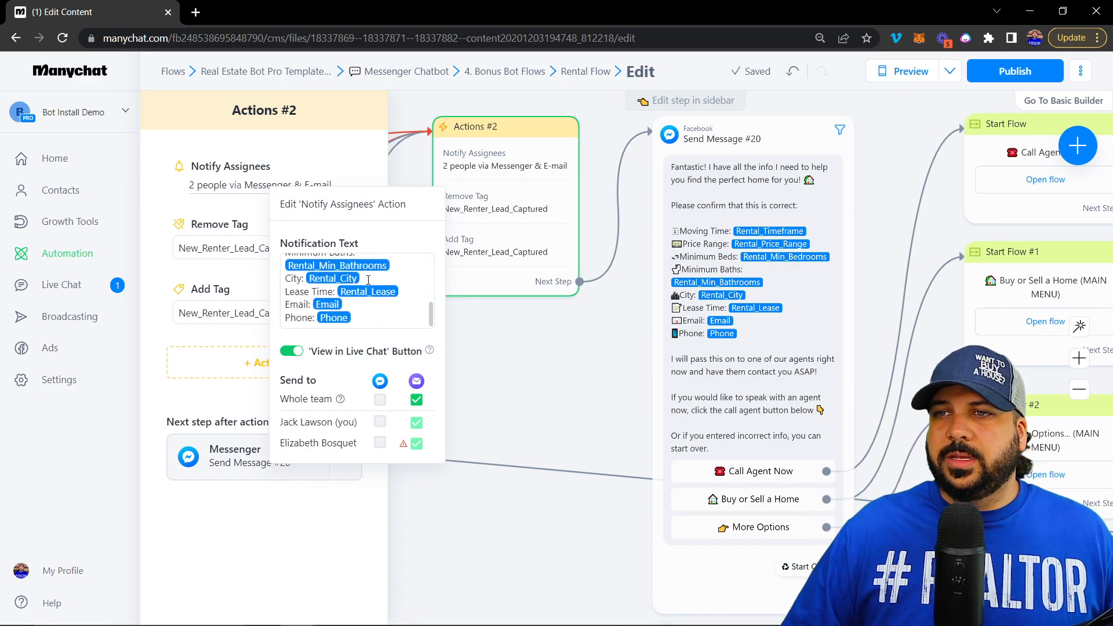
scroll(301, 301, "up", 5)
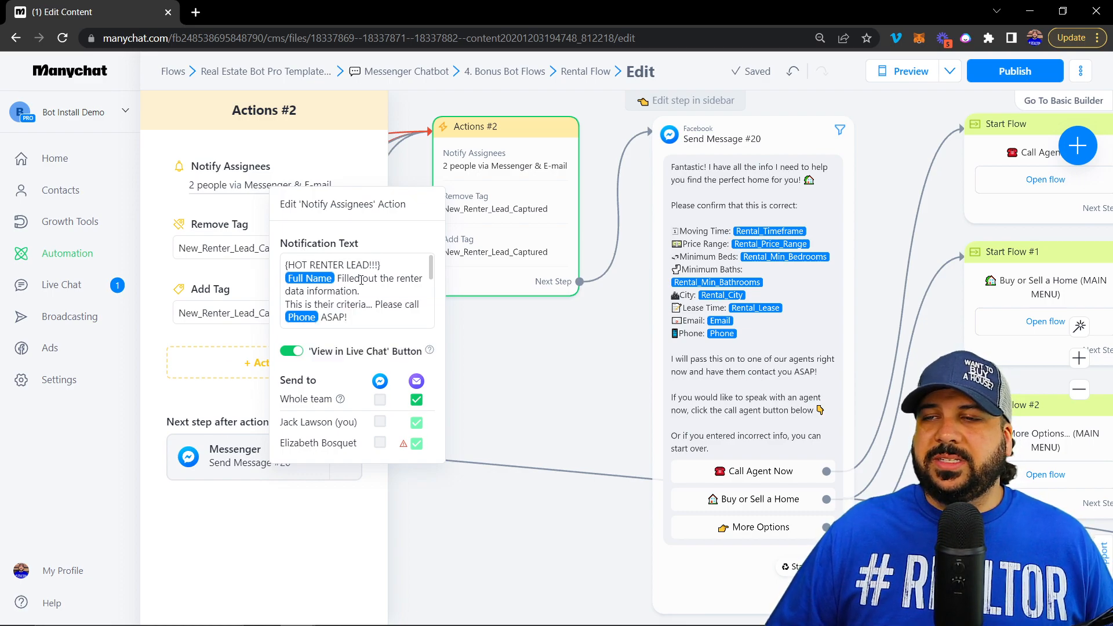
scroll(362, 285, "down", 5)
scroll(341, 288, "up", 5)
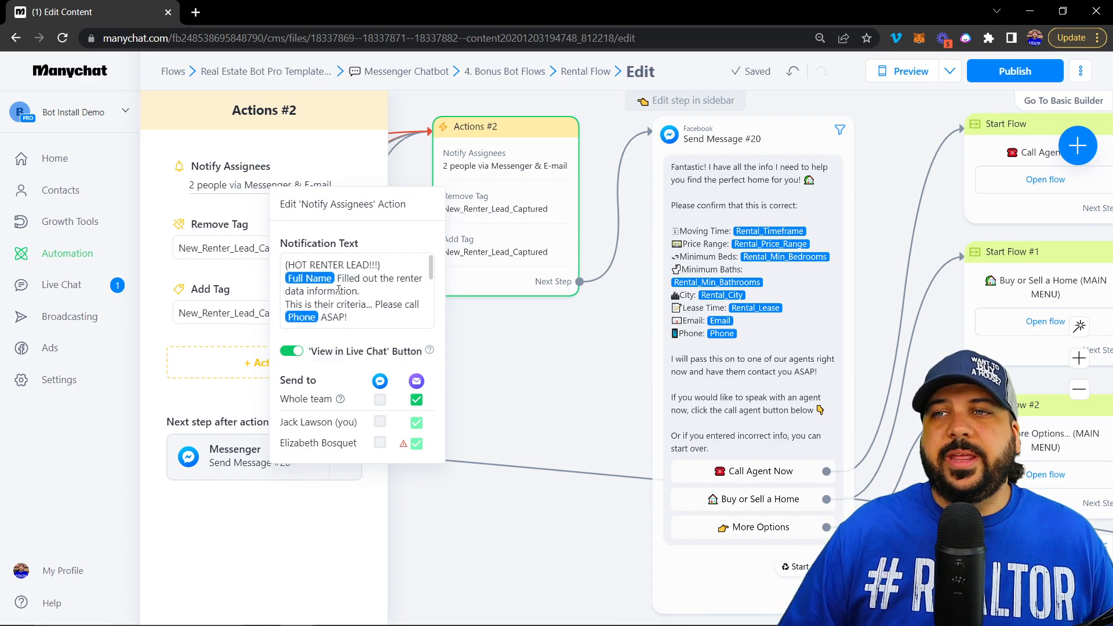
left_click(300, 283)
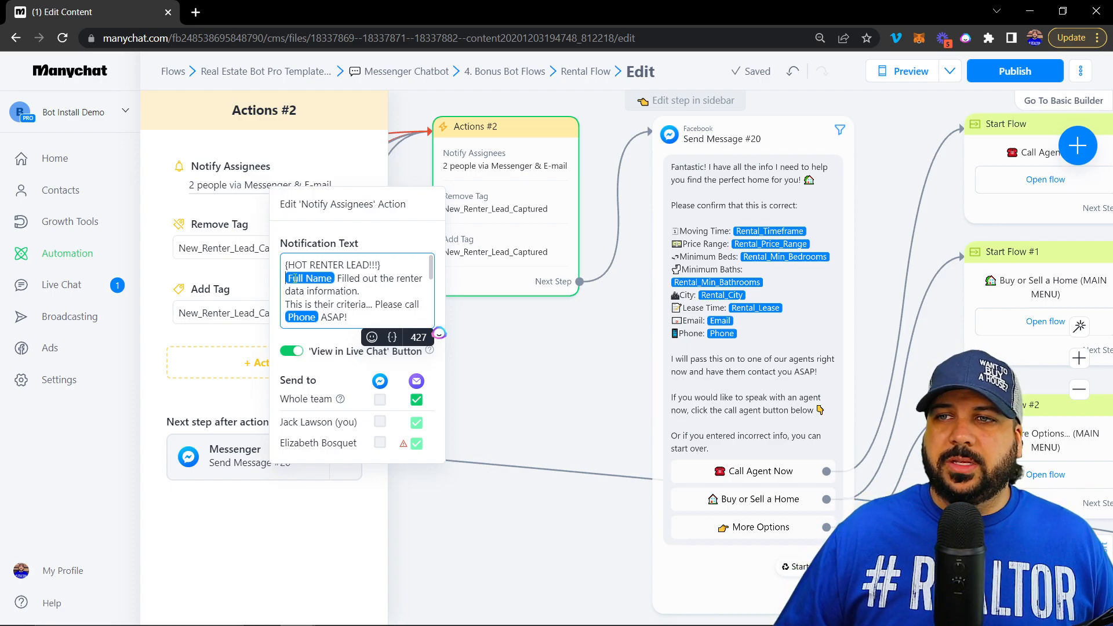
scroll(355, 283, "down", 3)
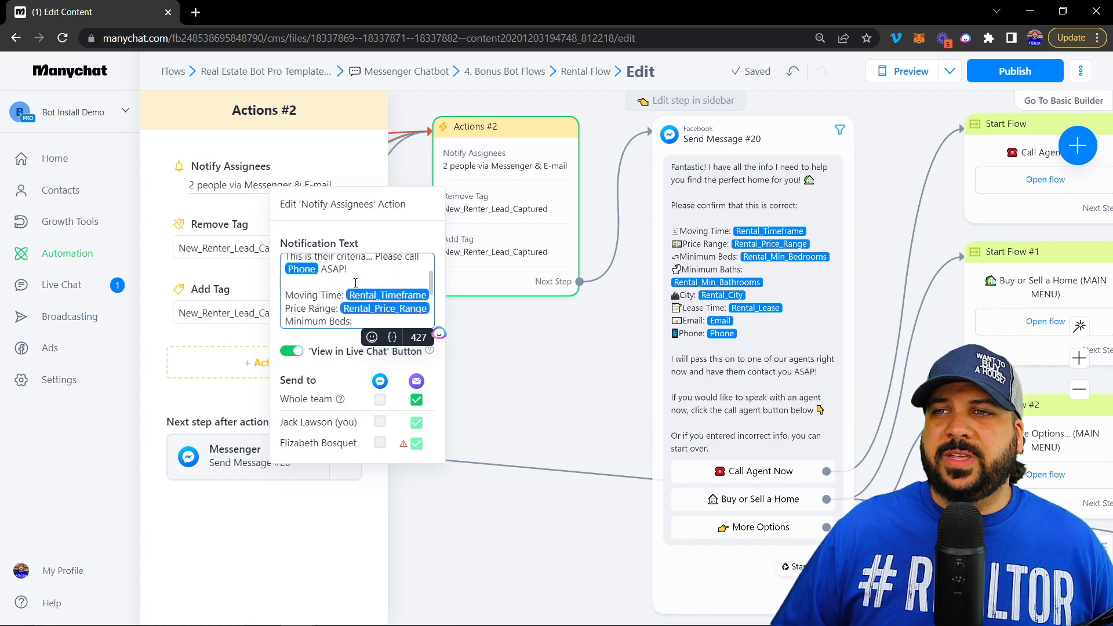
scroll(312, 291, "up", 3)
scroll(350, 311, "down", 3)
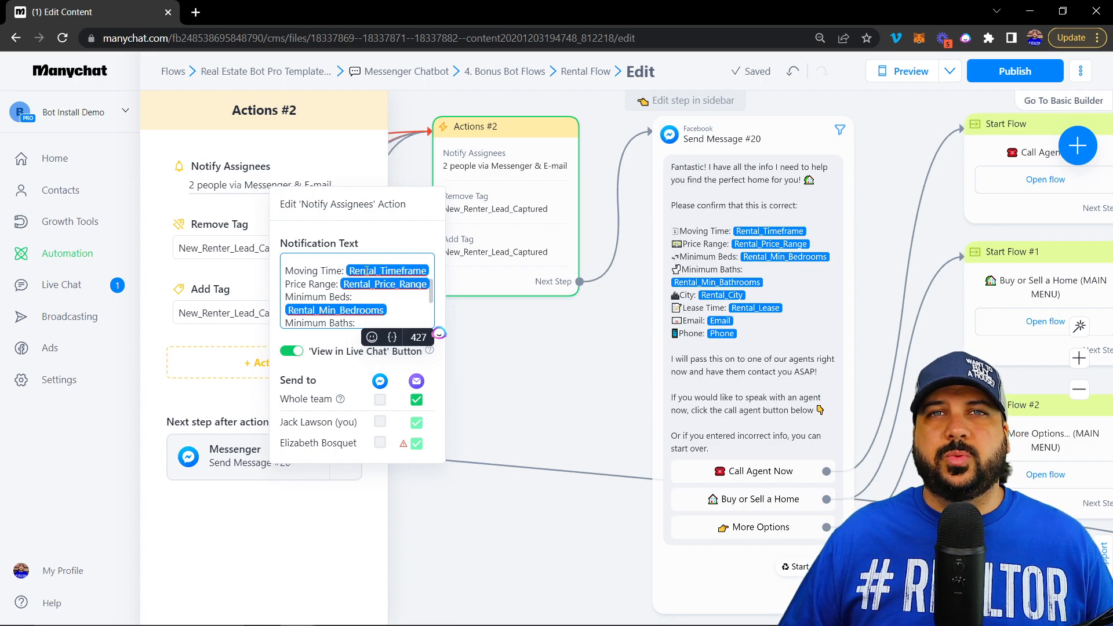
scroll(366, 271, "down", 3)
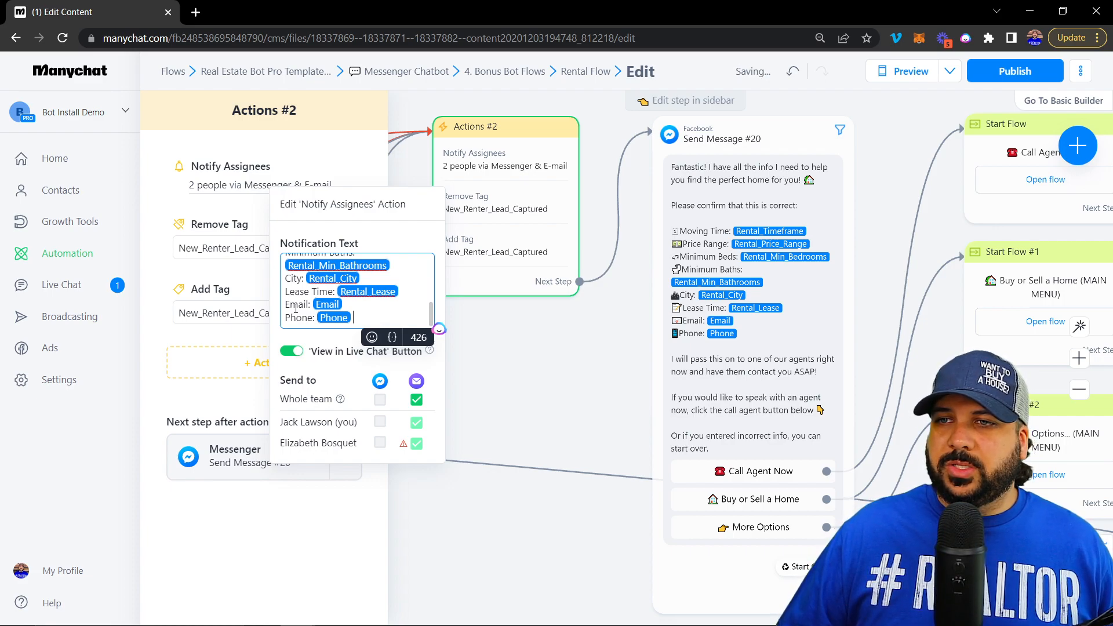
Search the notification text's insertable fields for "phon" and "rent", review the rental custom user fields, and close the action editor
left_click(385, 334)
left_click(371, 365)
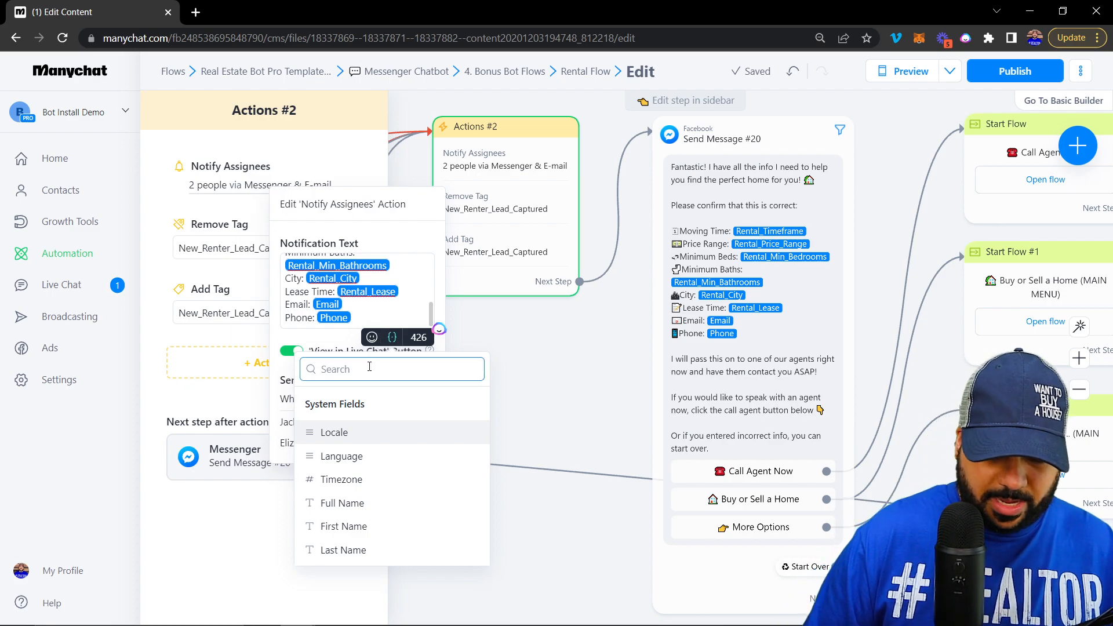
type("phon")
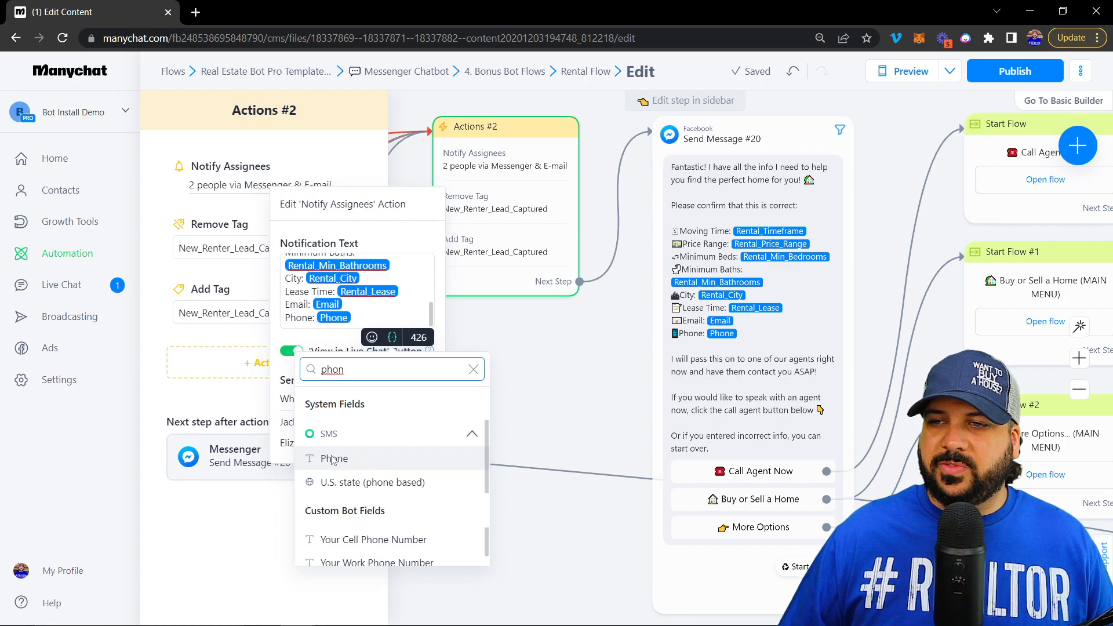
double_click(372, 373)
type("rent")
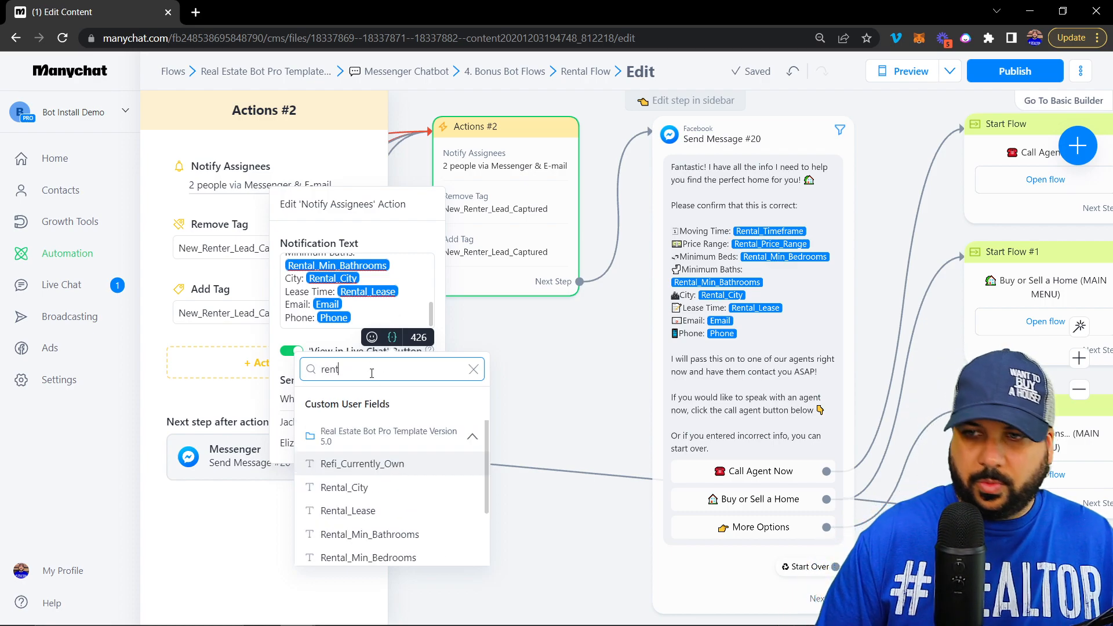
scroll(366, 464, "down", 2)
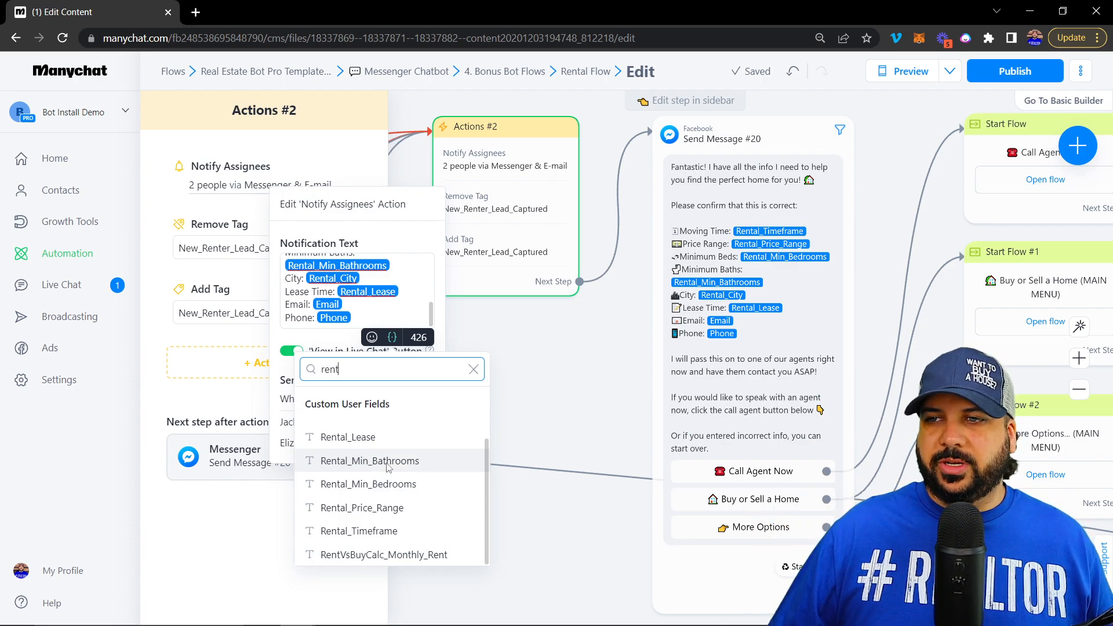
left_click(383, 313)
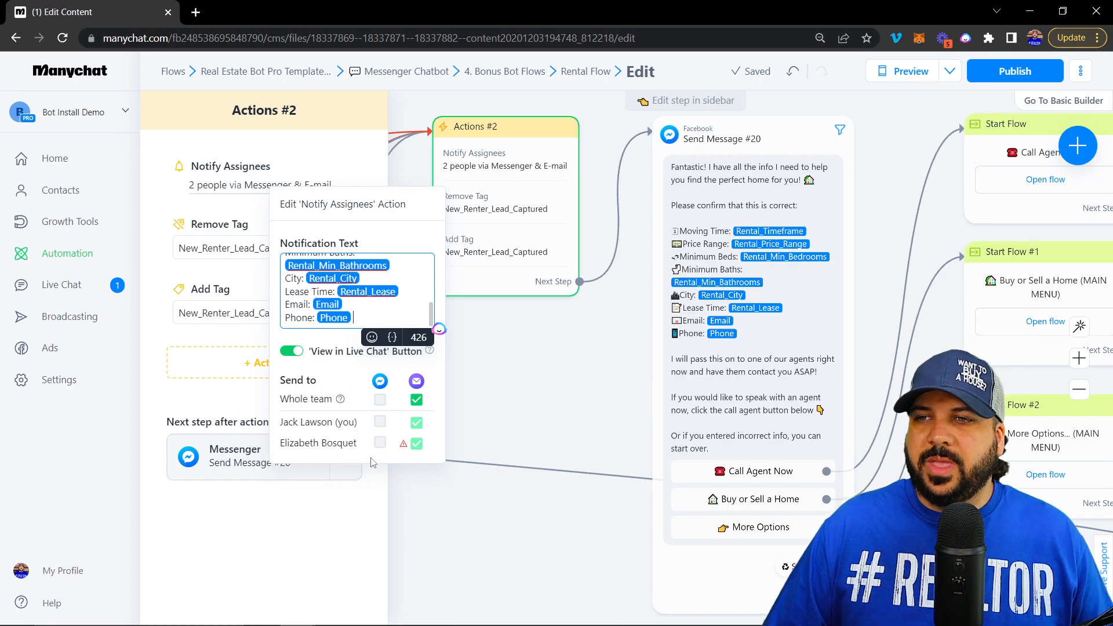
left_click(543, 404)
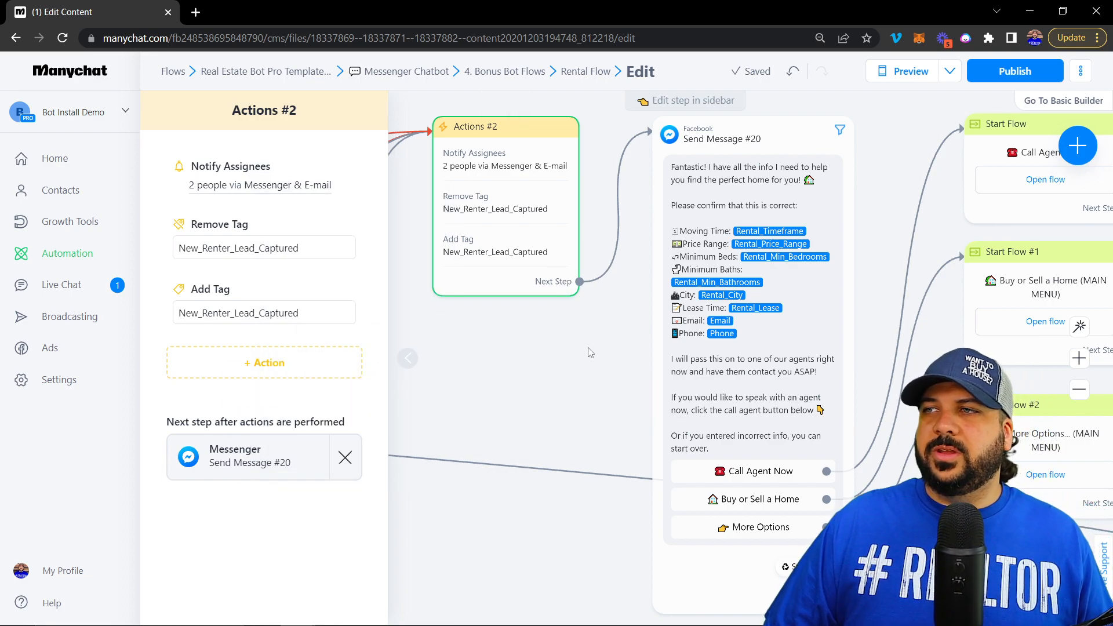
Open the confirmation message in Send Message #20 and review its summary of the renter's answers
scroll(588, 350, "right", 5)
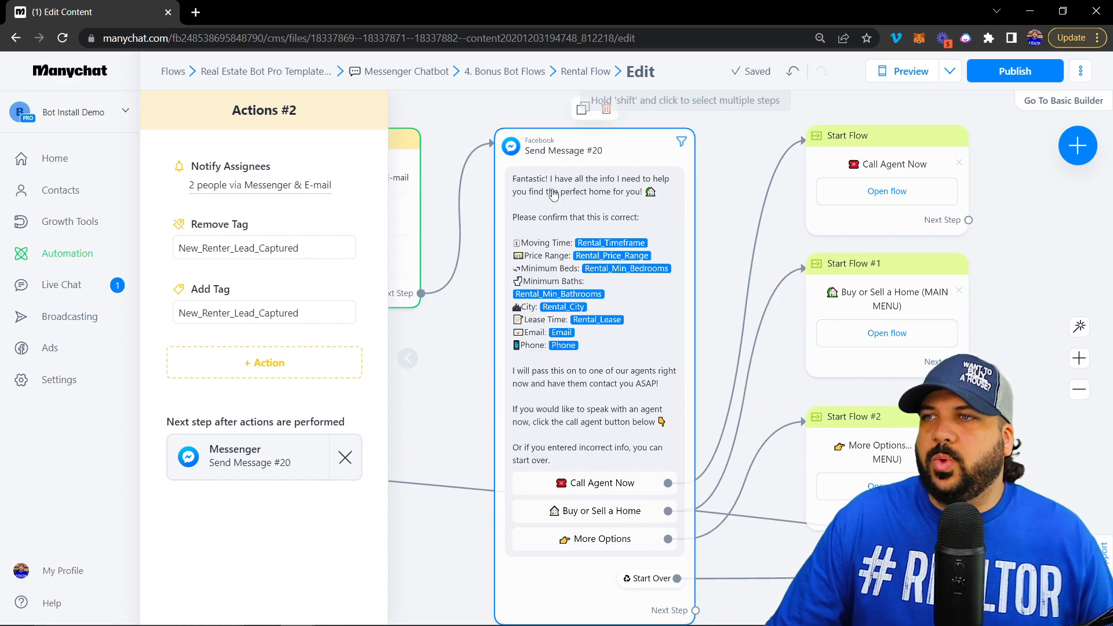
scroll(697, 220, "up", 3)
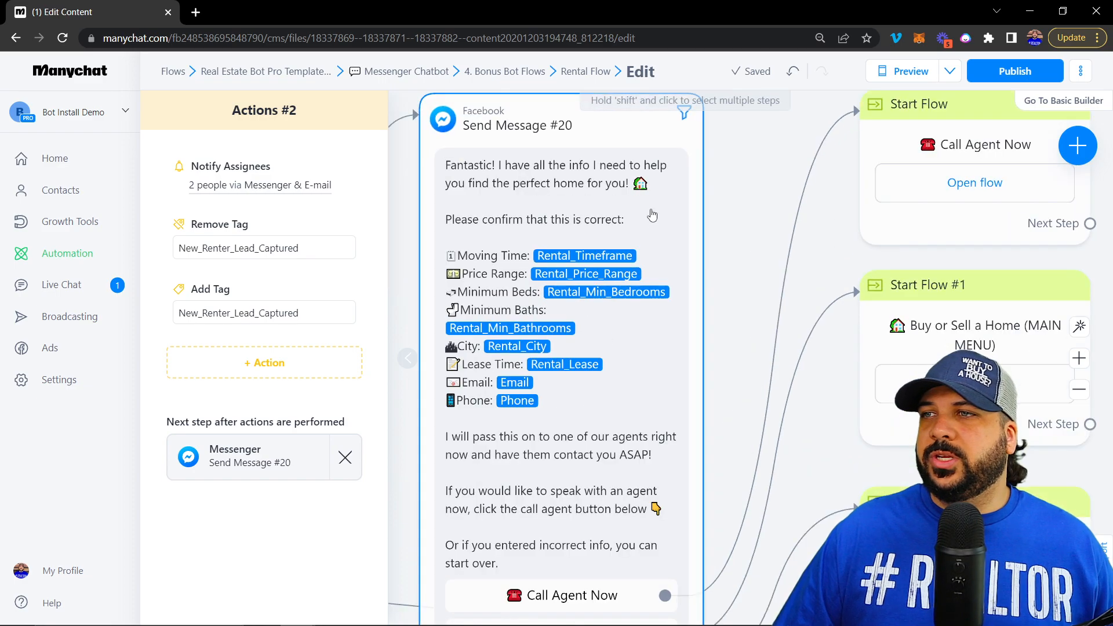
left_click(617, 404)
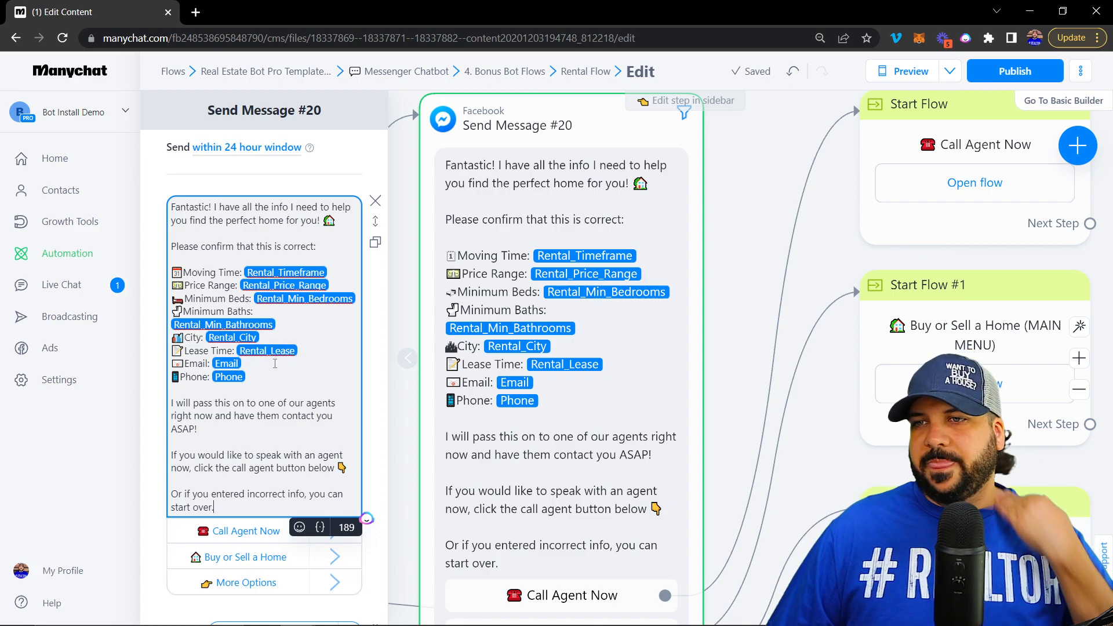
scroll(278, 430, "down", 4)
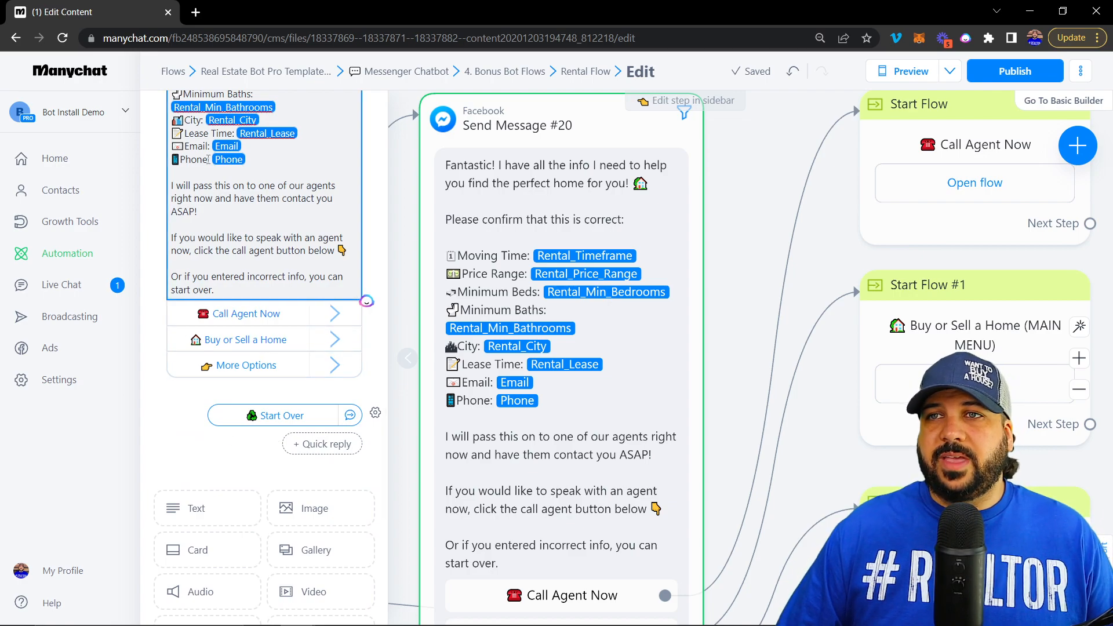
Examine the Start Over quick reply in Send Message #20 and the rental questions from Send Message #3 that it restarts
scroll(701, 430, "down", 3)
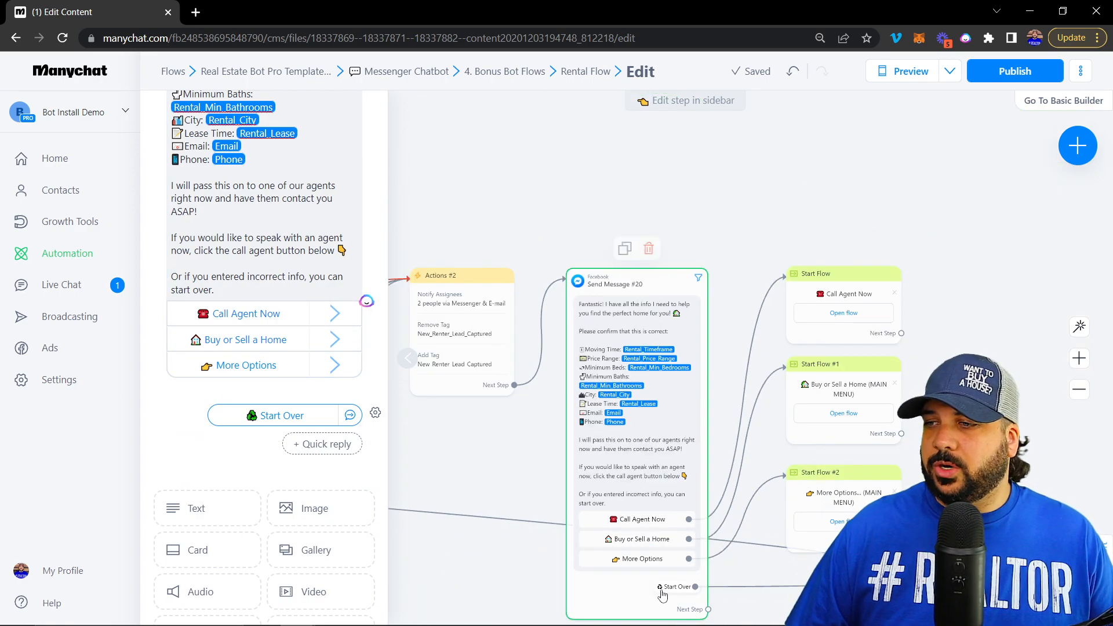
scroll(658, 582, "up", 5)
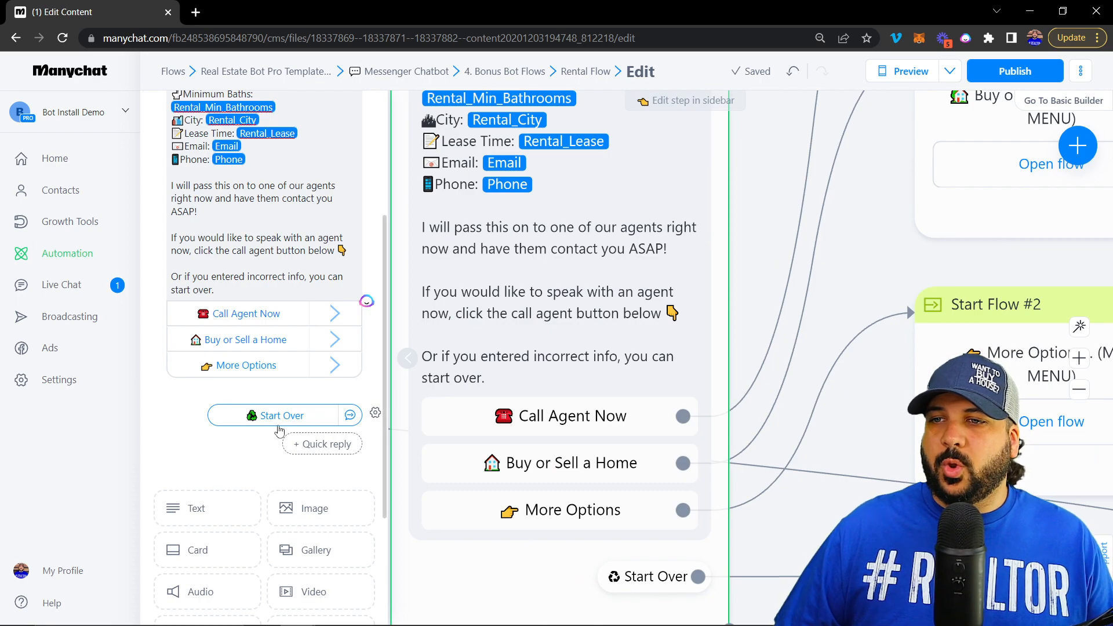
scroll(675, 586, "down", 1)
scroll(722, 602, "down", 8)
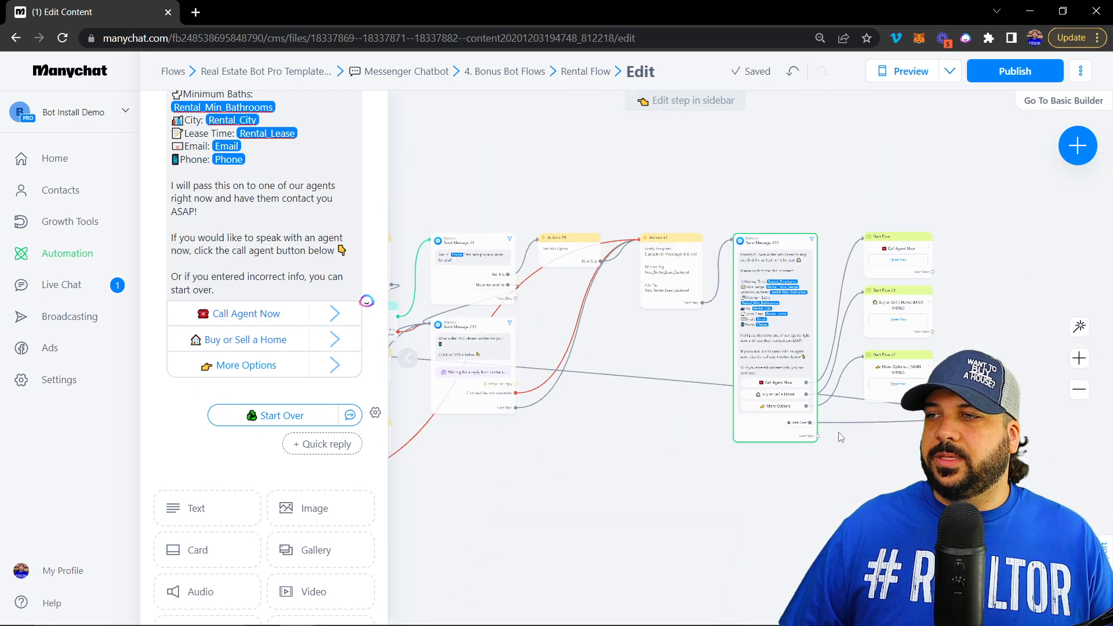
scroll(597, 336, "up", 8)
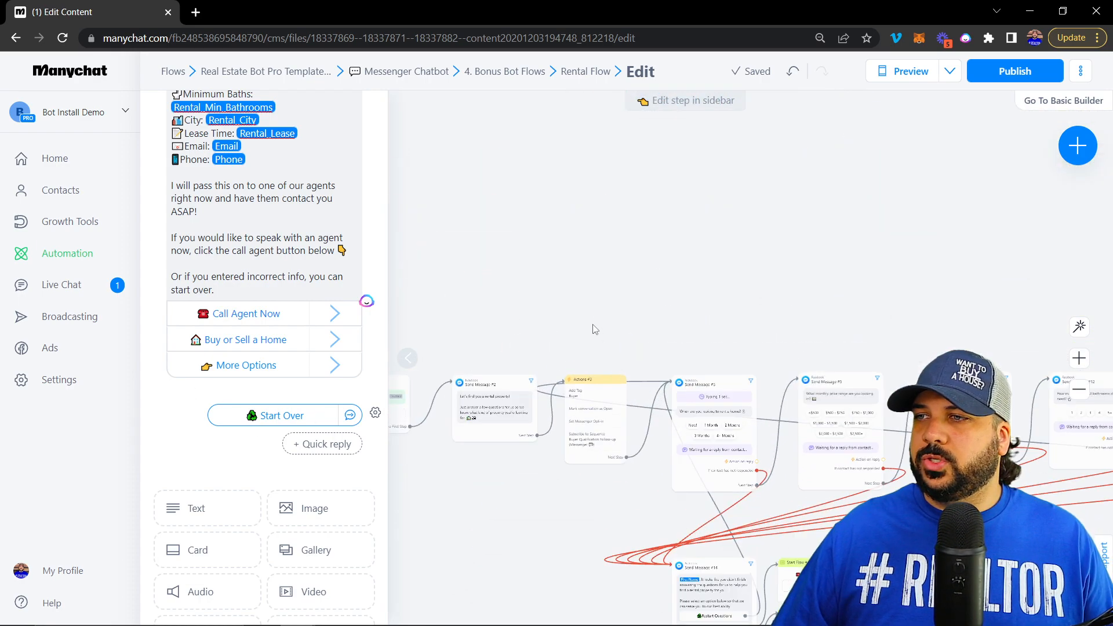
left_click_drag(740, 276, 421, 211)
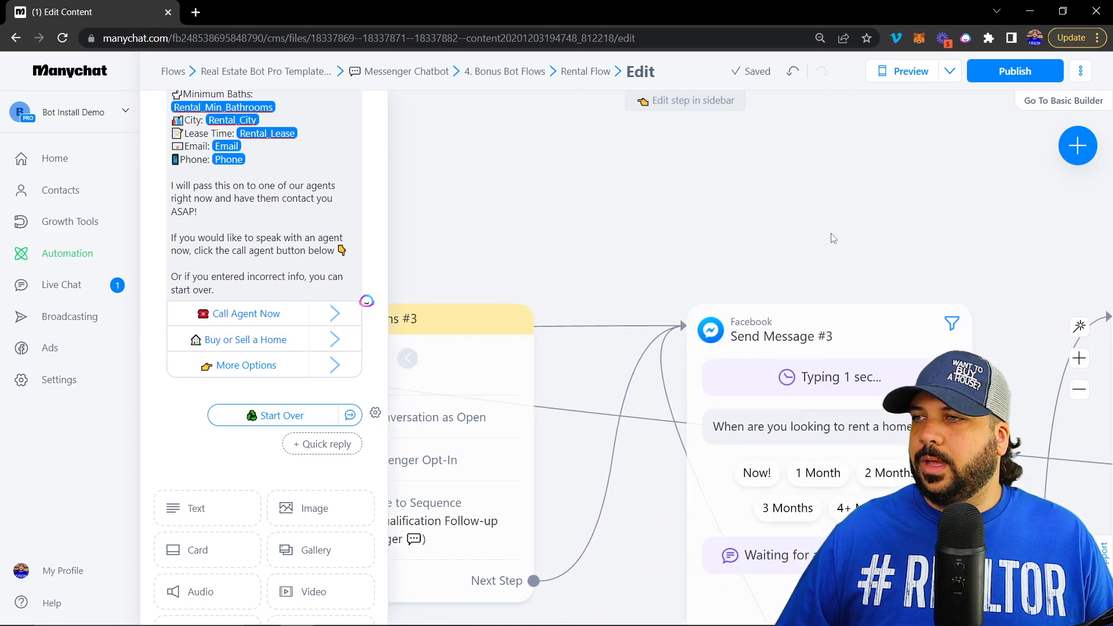
left_click_drag(848, 240, 506, 196)
left_click_drag(686, 230, 742, 94)
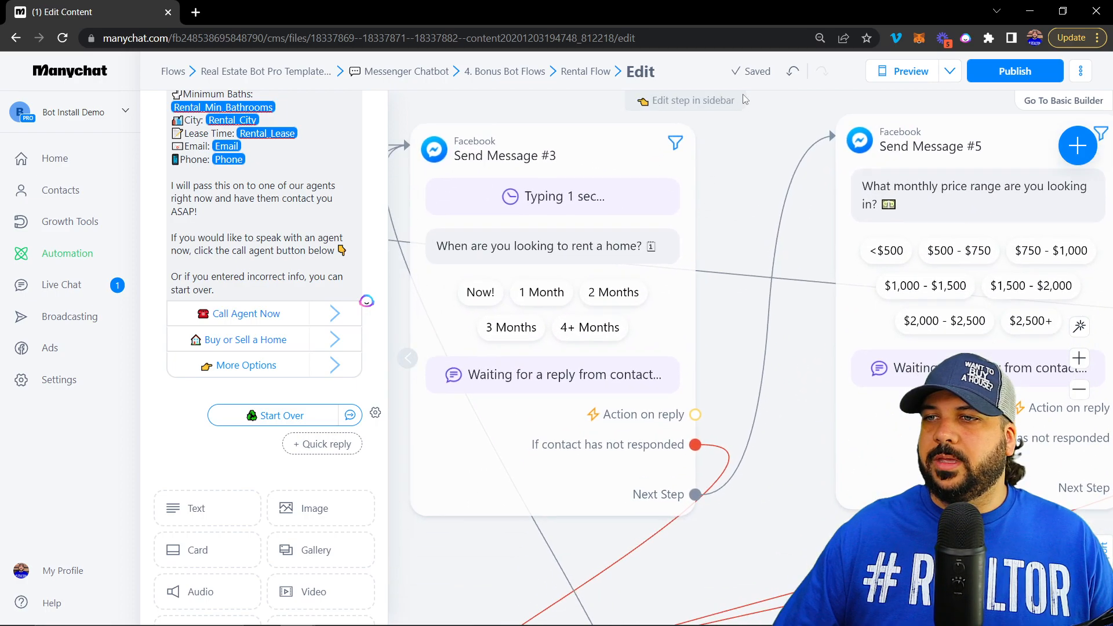
scroll(928, 203, "down", 8)
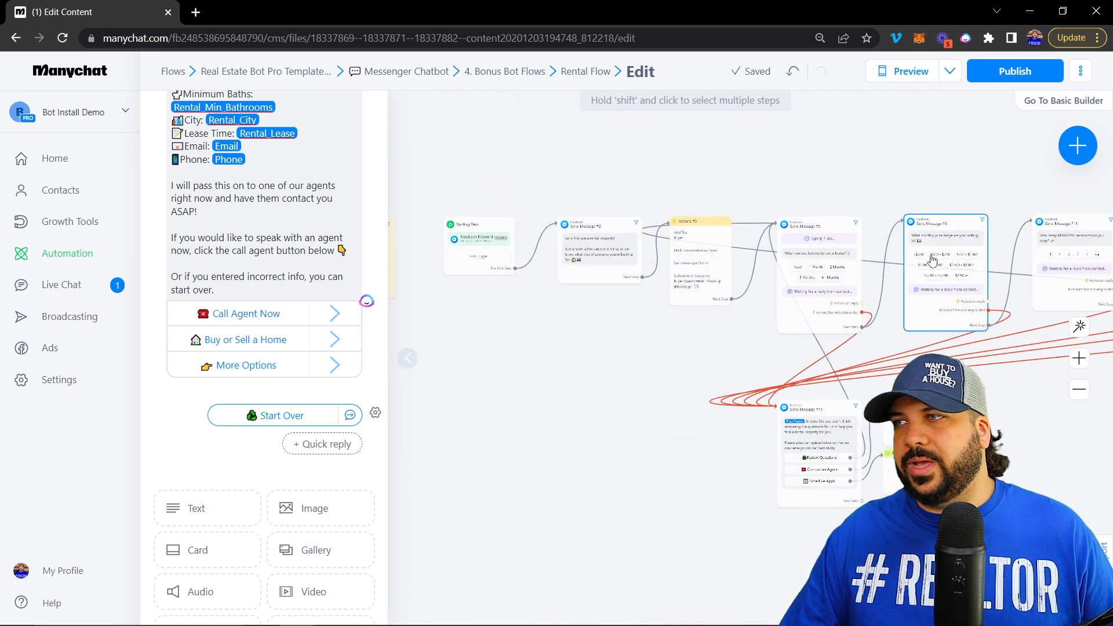
scroll(425, 457, "up", 8)
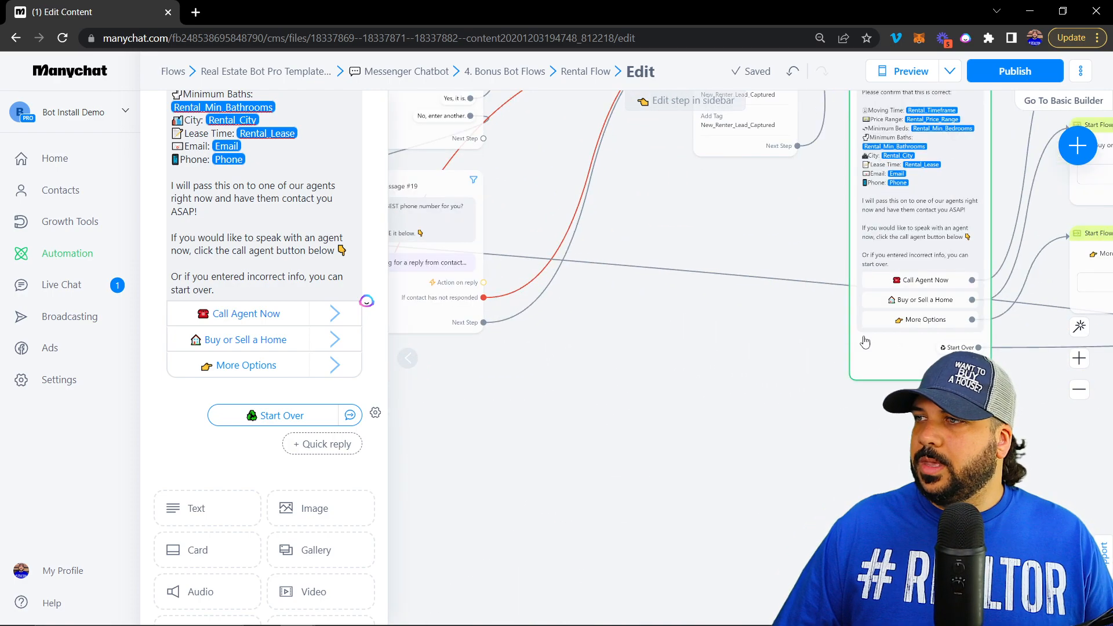
Examine the Call Agent Now, Buy or Sell a Home and More Options buttons and their linked Start Flow steps
scroll(526, 373, "up", 4)
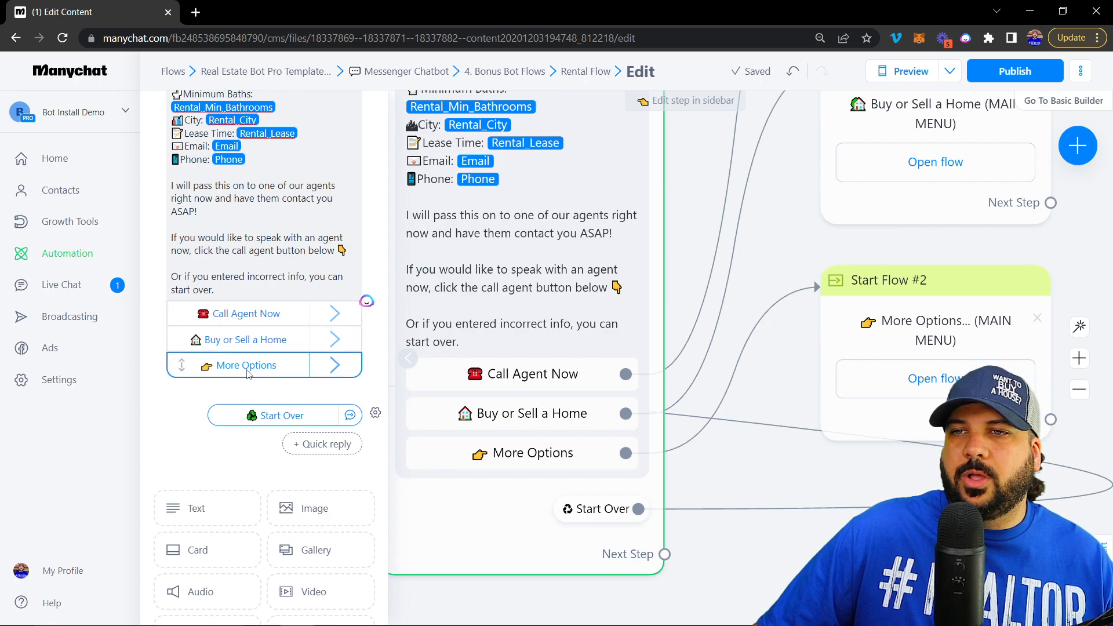
mouse_move(795, 303)
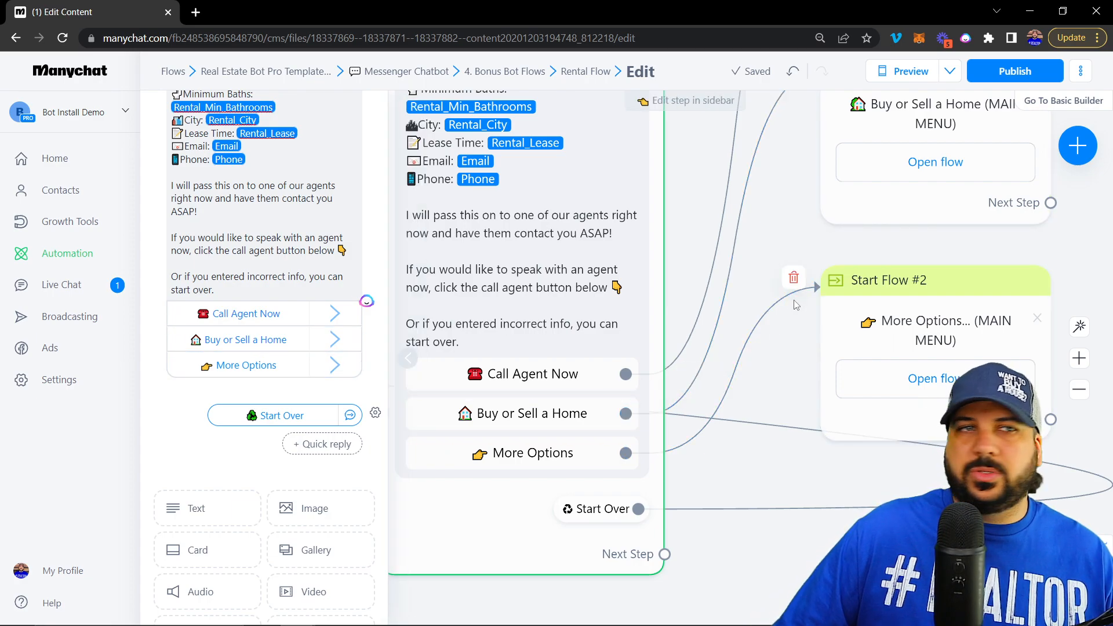
left_click_drag(791, 193, 772, 255)
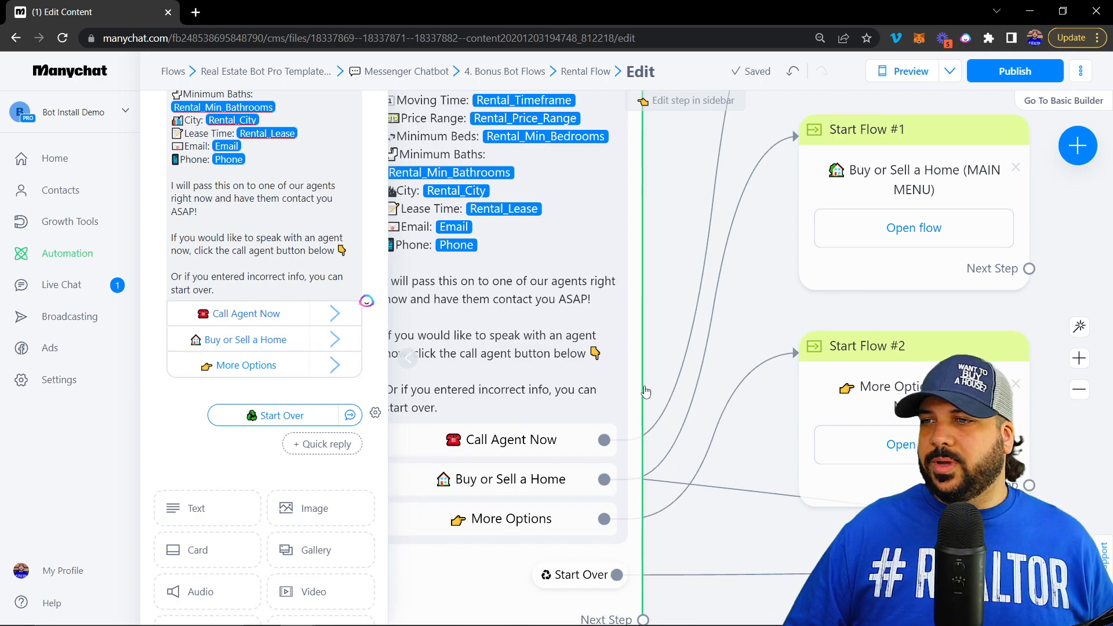
Publish the Rental Flow
scroll(685, 309, "down", 3)
scroll(942, 226, "down", 2)
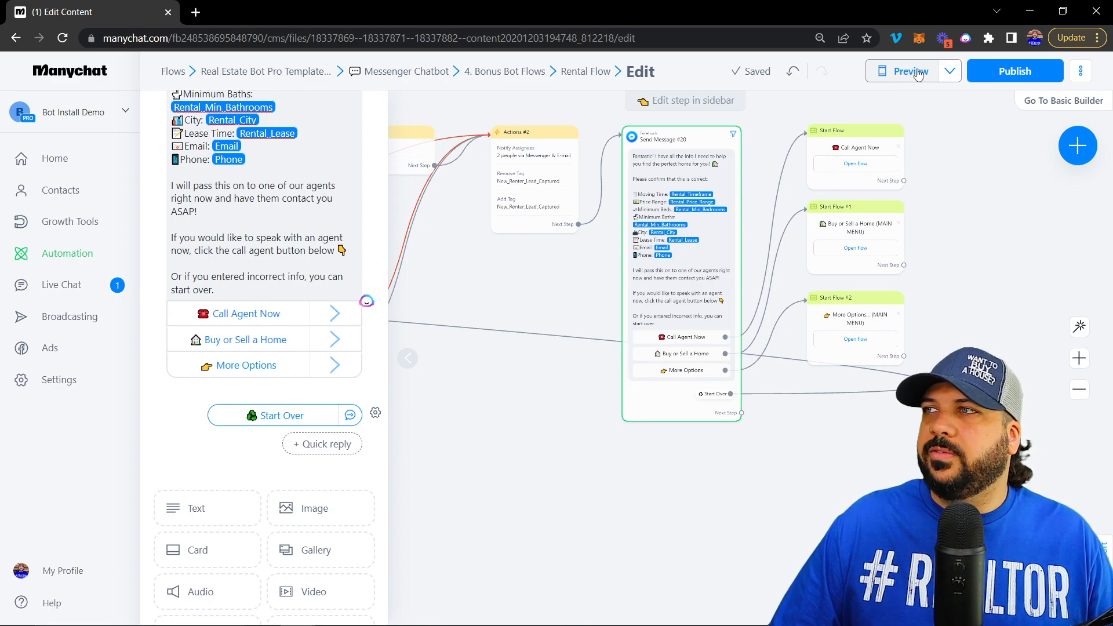
left_click(1008, 75)
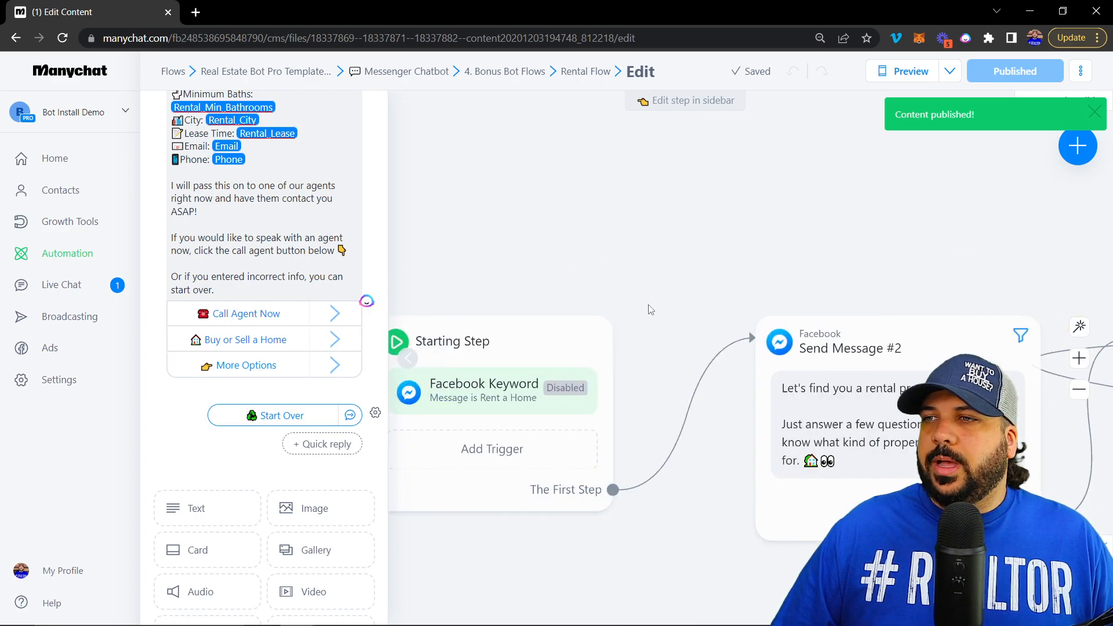
Open the Starting Step and review its "Rent a Home" Facebook Keyword trigger
left_click(408, 358)
left_click_drag(693, 447, 539, 417)
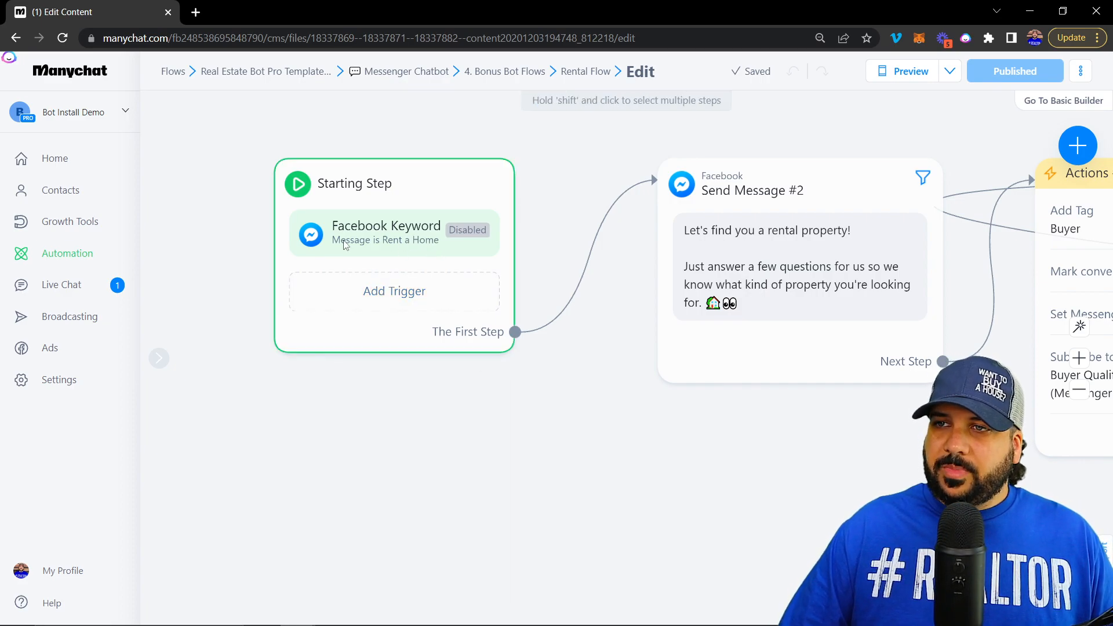
left_click(374, 243)
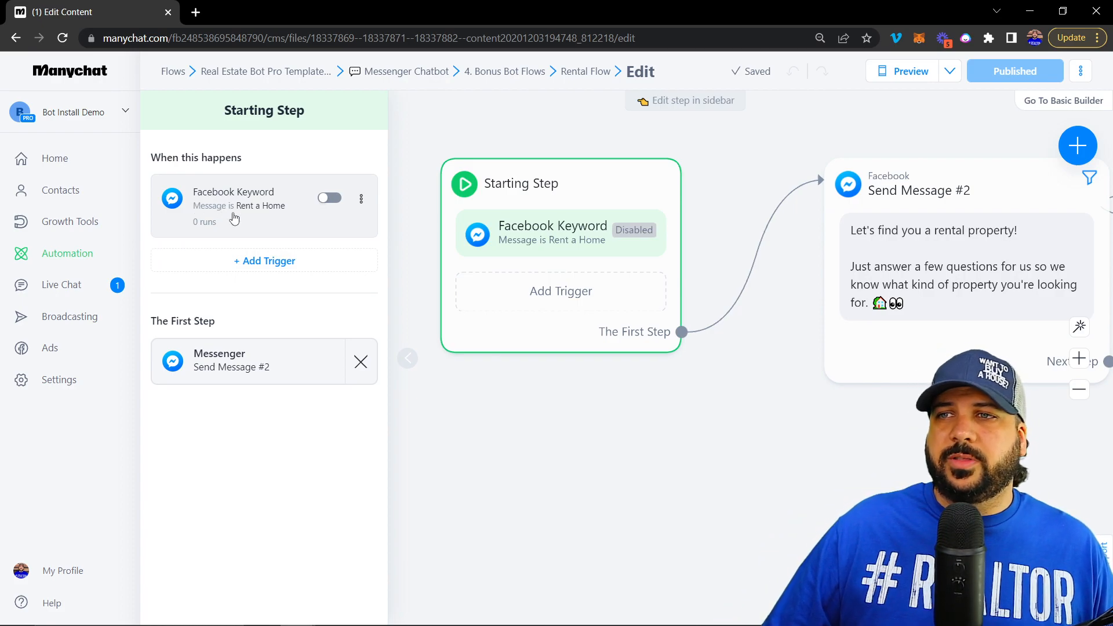
Review the widget, keyword and Facebook triggers available for the Starting Step without adding one
left_click(264, 266)
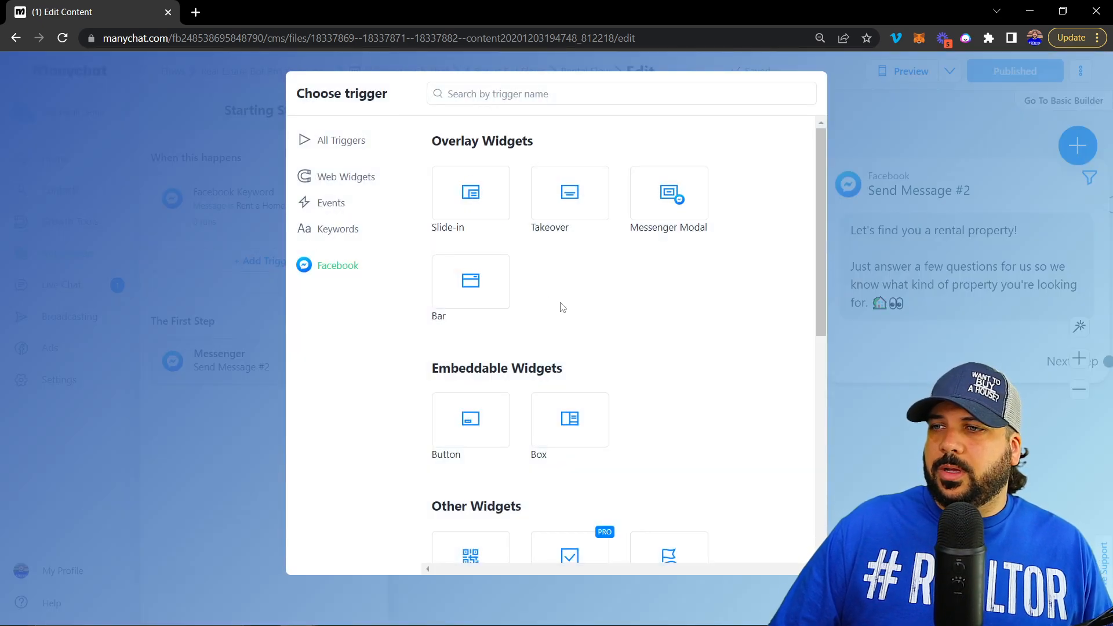
scroll(562, 307, "down", 4)
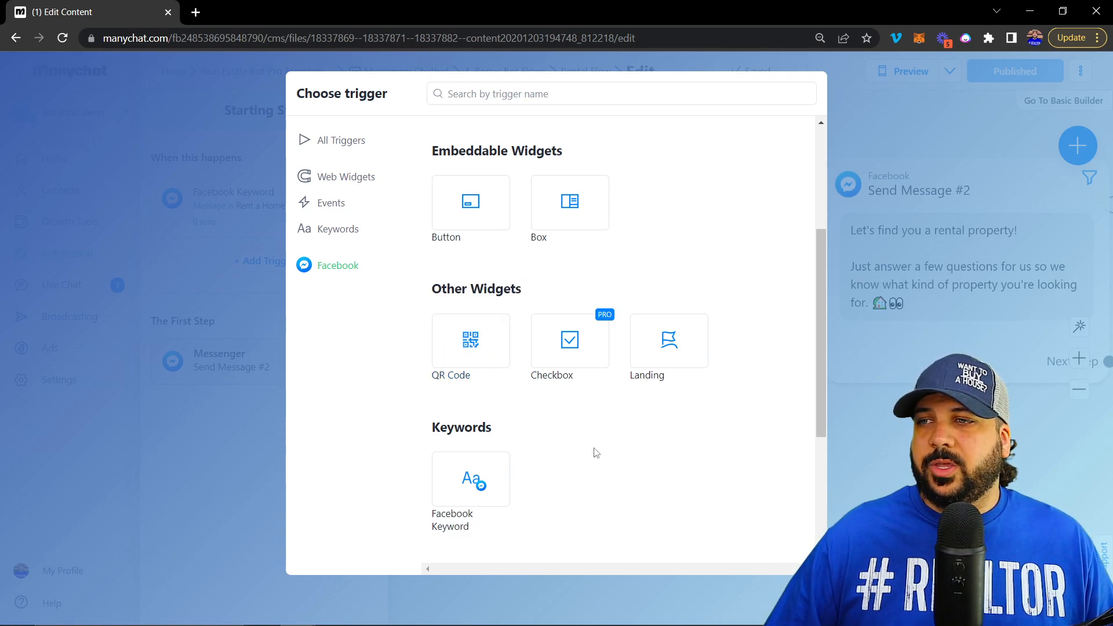
scroll(579, 427, "down", 4)
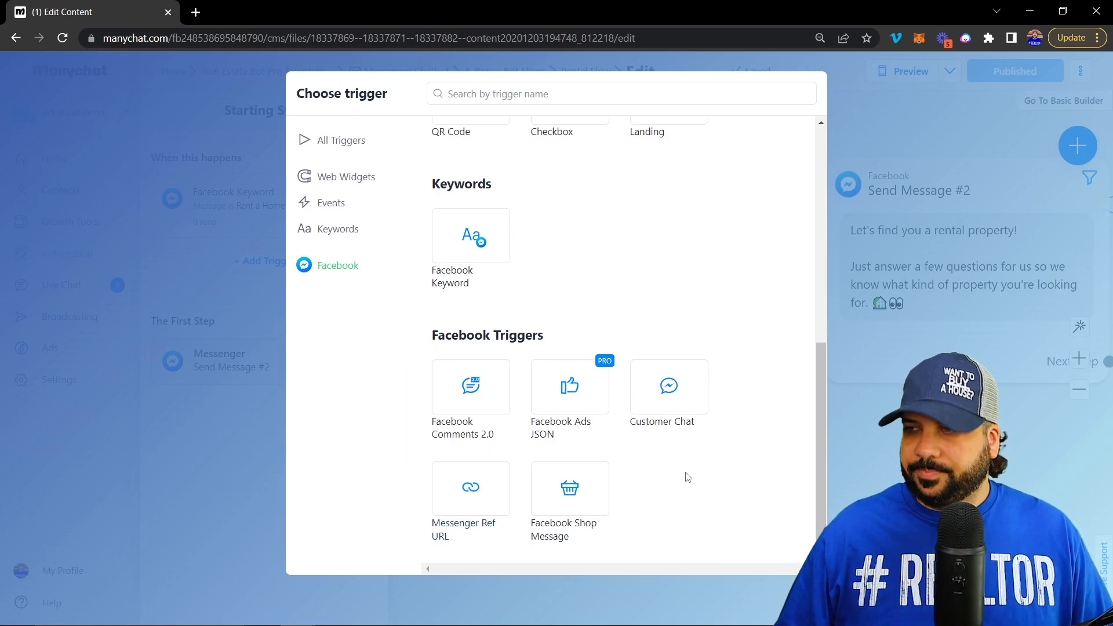
left_click(886, 432)
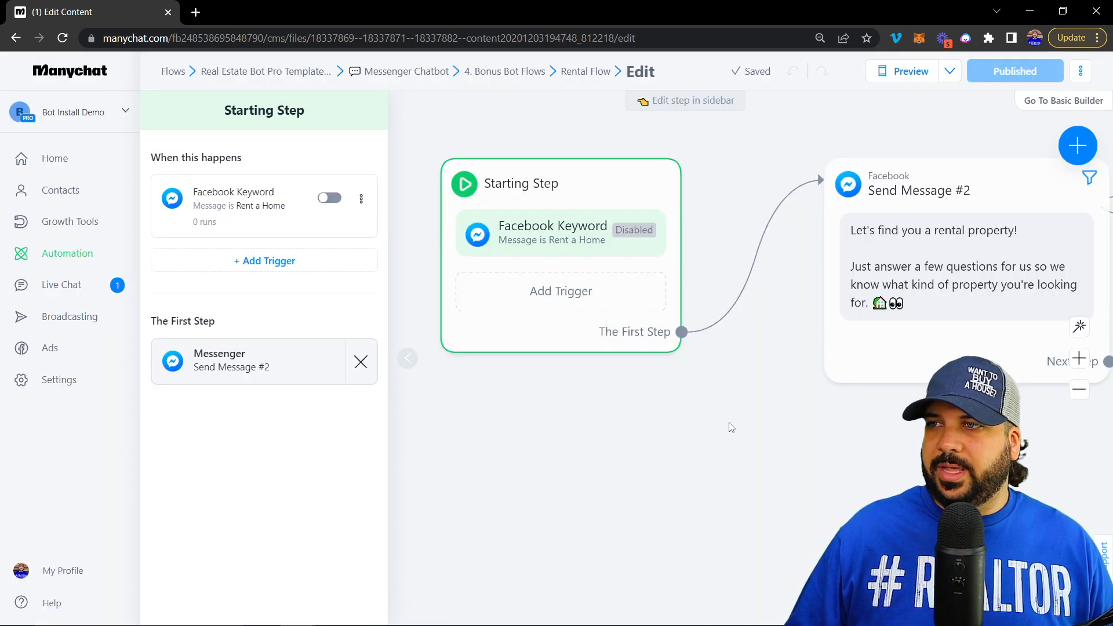
Collapse the Starting Step details and examine the end of the flow, including Send Message #20 and its linked Start Flow steps
left_click_drag(888, 446, 520, 405)
scroll(558, 412, "down", 2)
left_click_drag(723, 457, 408, 388)
left_click_drag(690, 452, 520, 370)
left_click_drag(953, 429, 462, 402)
left_click_drag(1065, 482, 571, 412)
left_click_drag(1021, 445, 622, 470)
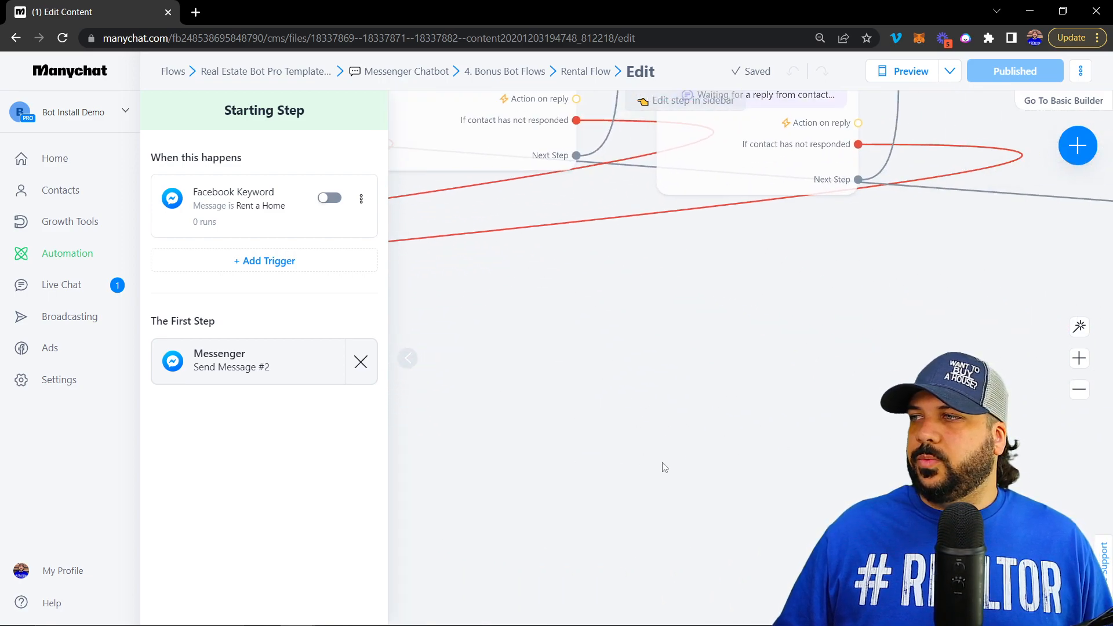
left_click_drag(1060, 411, 680, 442)
left_click_drag(1015, 445, 400, 330)
left_click_drag(852, 394, 429, 489)
left_click(409, 359)
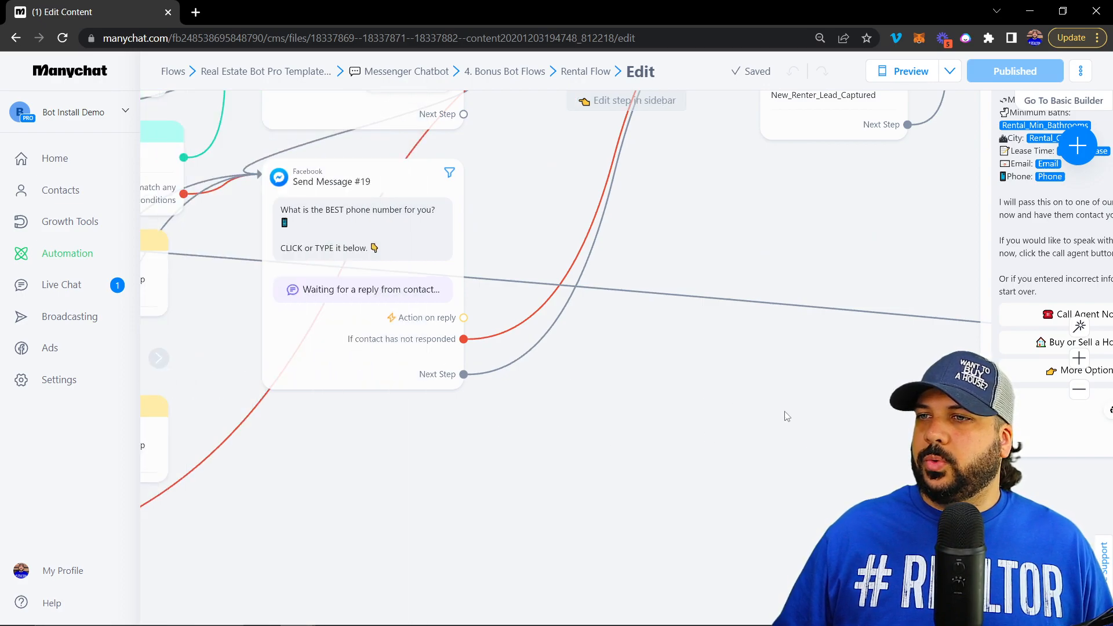
left_click_drag(772, 415, 305, 415)
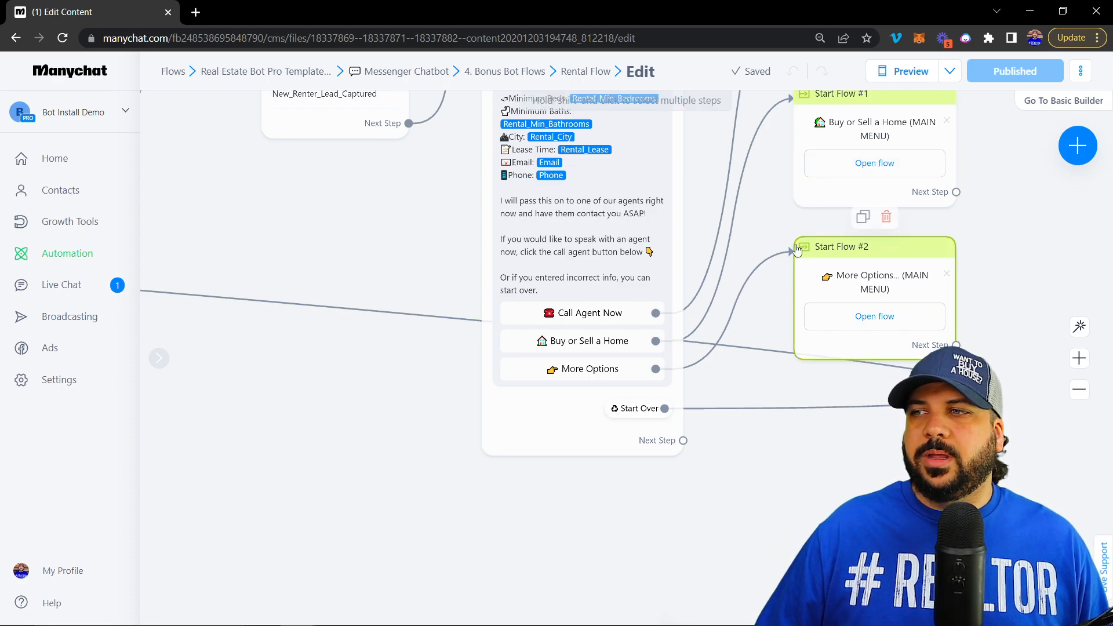
left_click_drag(403, 222, 223, 236)
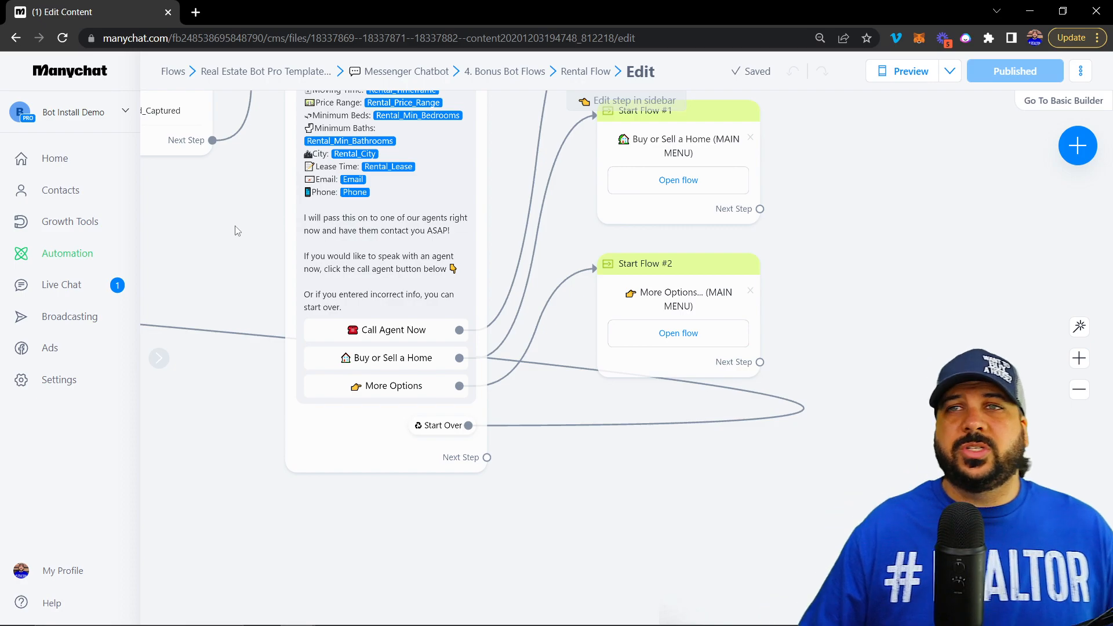
left_click_drag(215, 269, 247, 383)
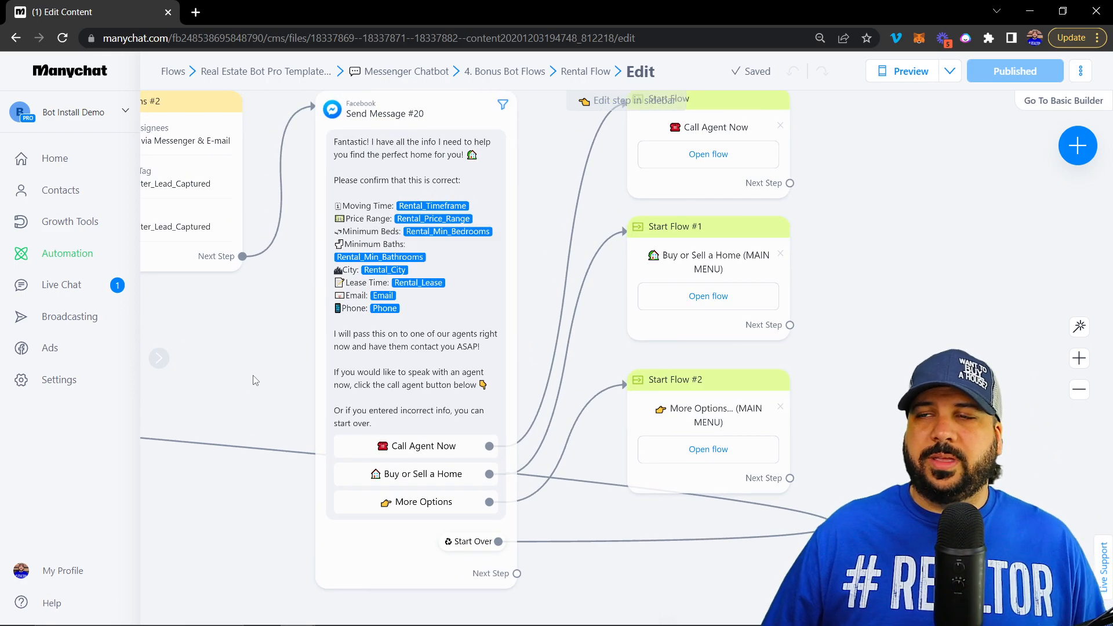